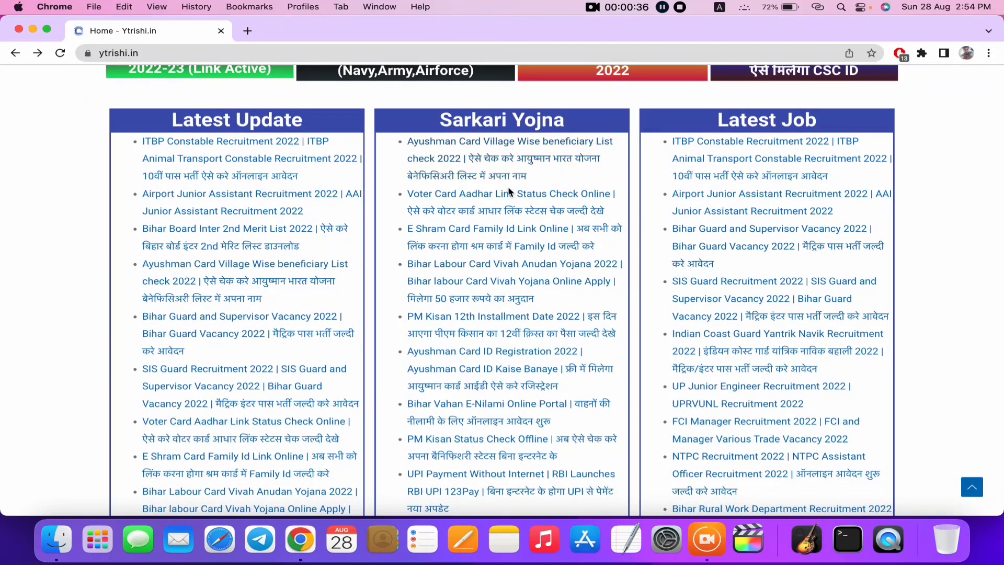
Open the Mukhyamantri Kanya Utthan Yojana 2022 online apply article from the Sarkari Yojna list
scroll(500, 366, "down", 2)
scroll(499, 366, "down", 5)
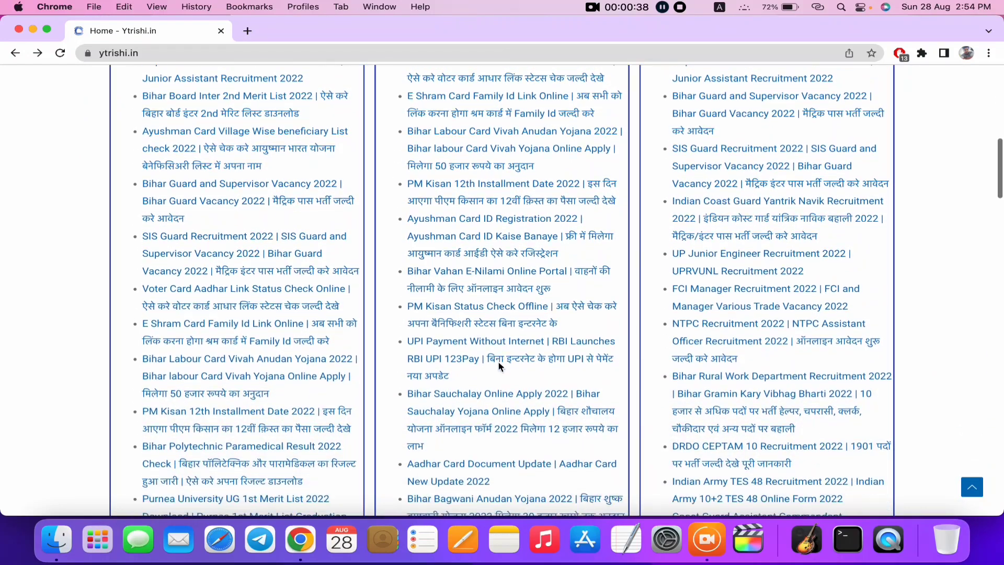
scroll(500, 366, "down", 3)
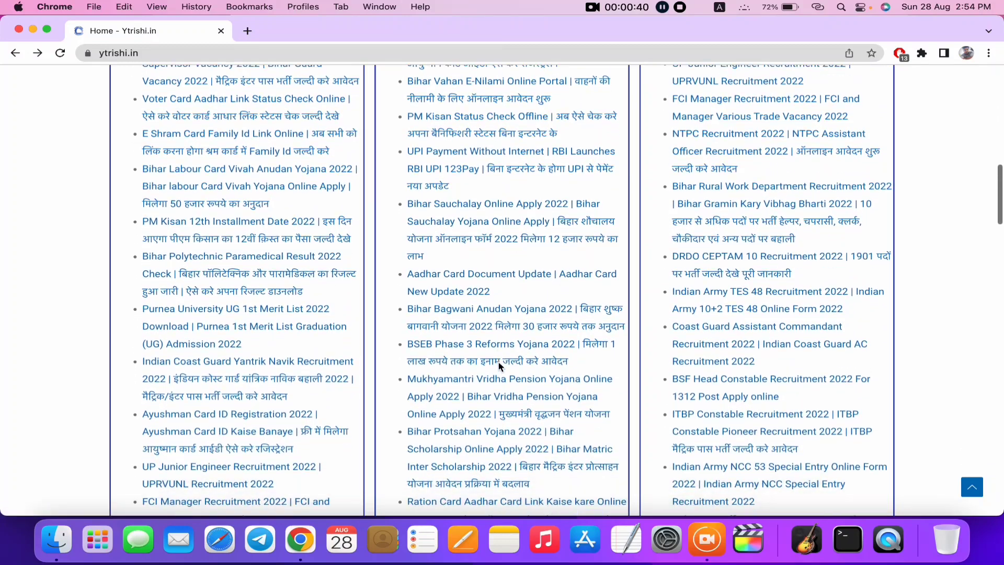
scroll(500, 365, "down", 2)
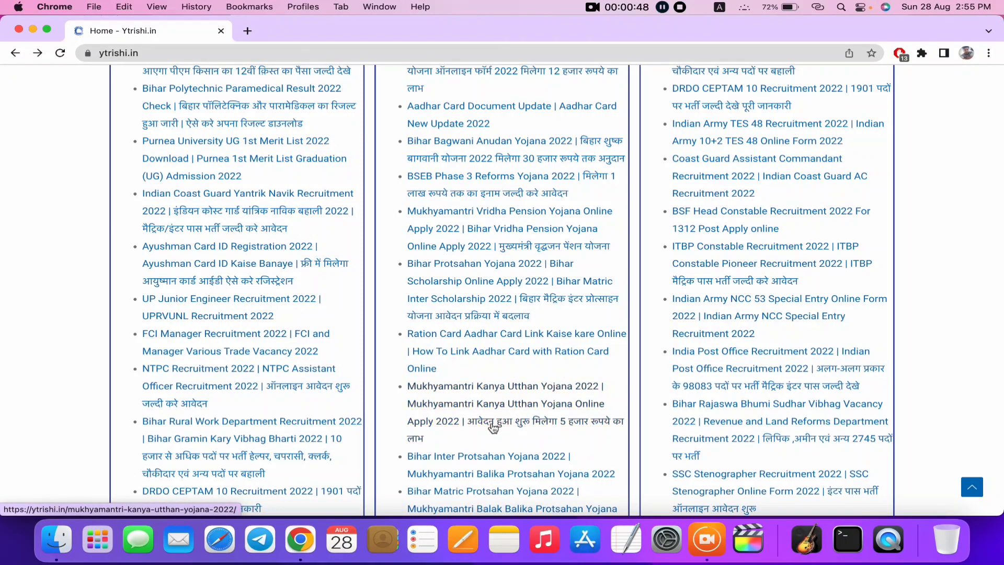
left_click(544, 424)
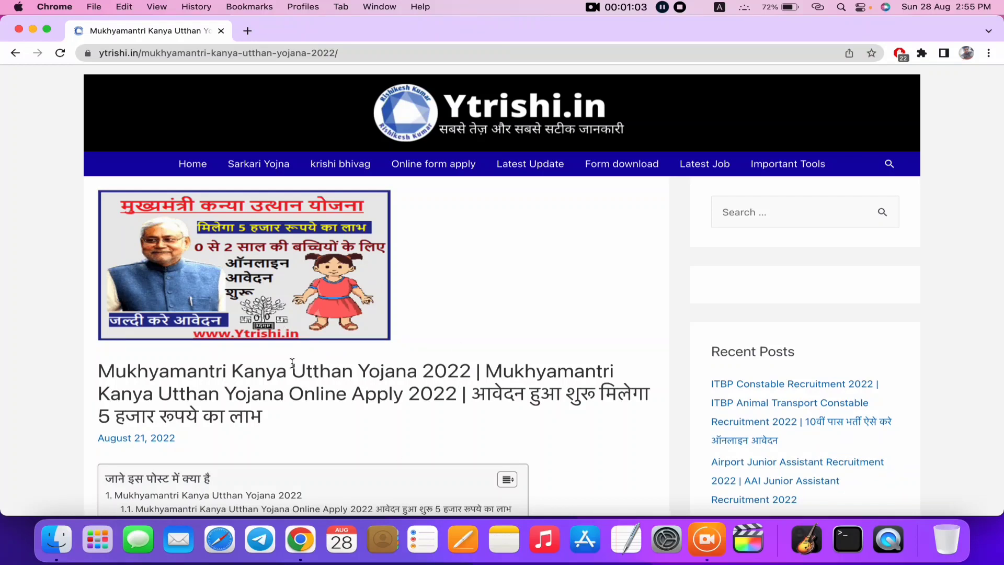
Examine the article's scheme description and its list of benefit amounts for each stage from the girl's birth to graduation
scroll(292, 362, "down", 15)
scroll(293, 367, "down", 6)
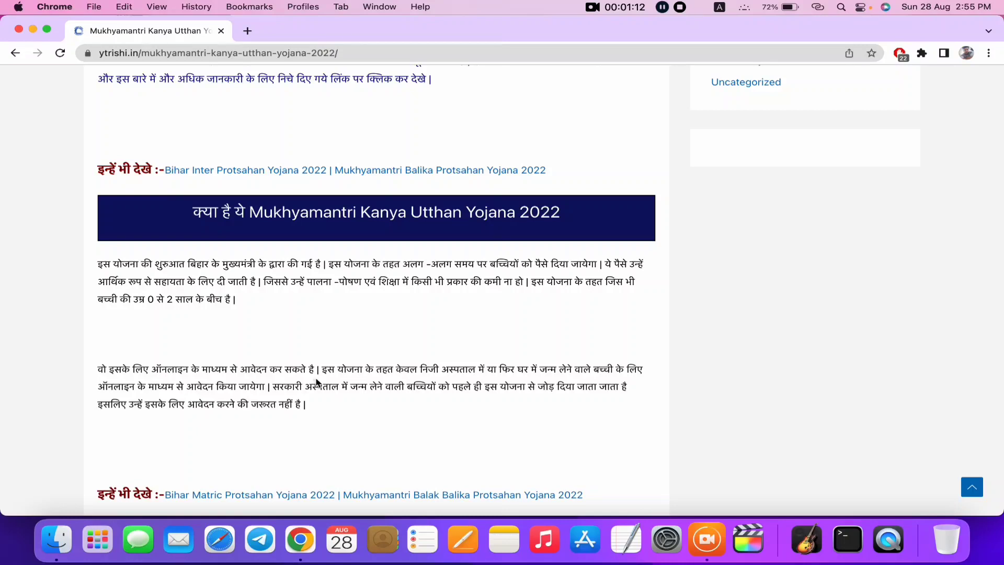
scroll(317, 380, "down", 8)
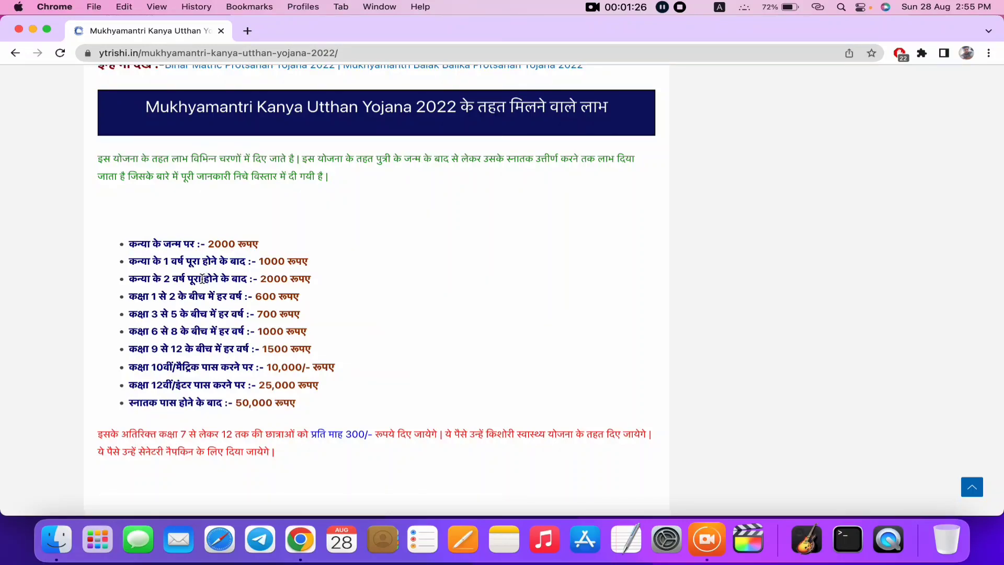
left_click_drag(128, 241, 287, 242)
left_click_drag(129, 261, 290, 274)
left_click(228, 277)
left_click_drag(130, 277, 246, 283)
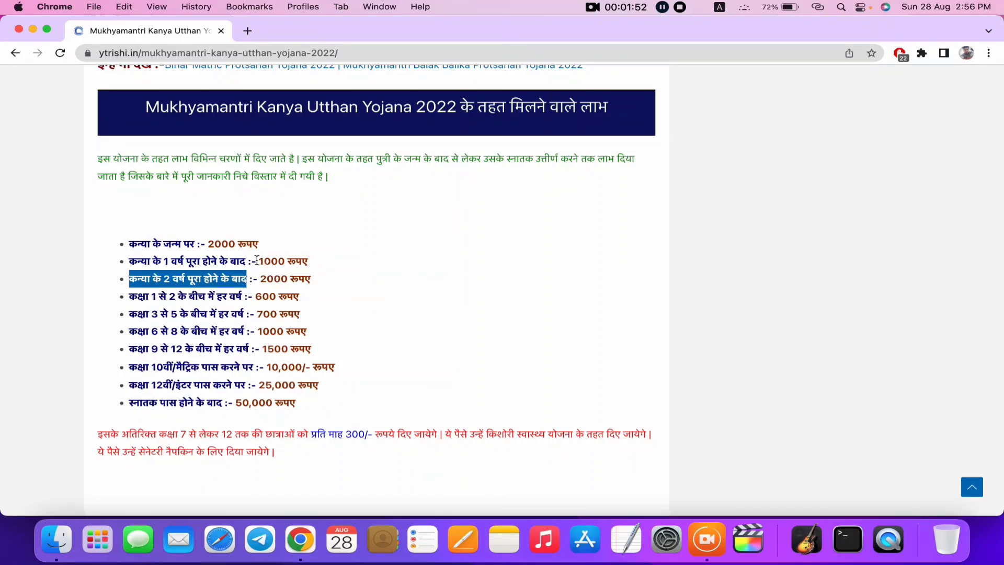
left_click(341, 279)
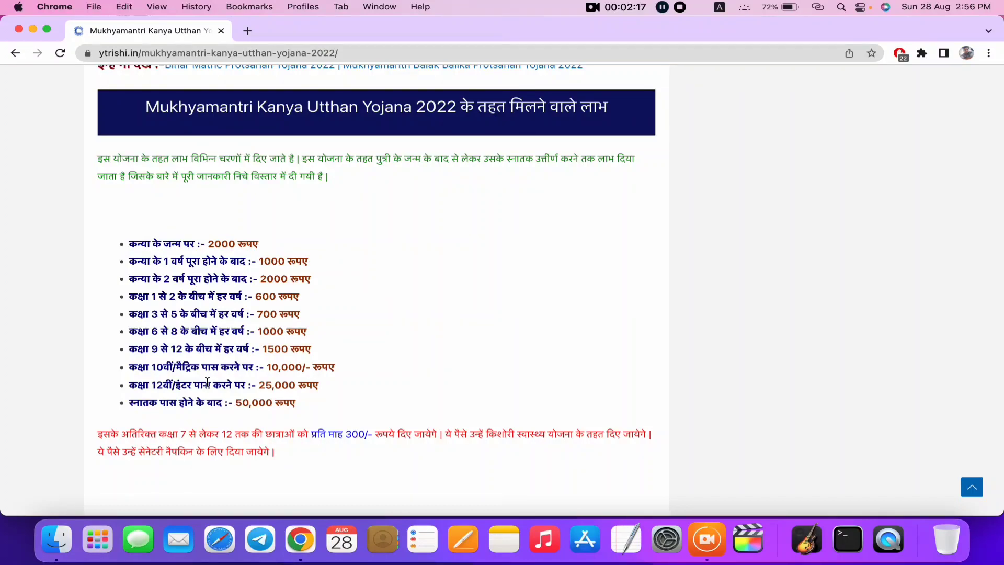
Read through the three eligibility conditions for Mukhyamantri Kanya Utthan Yojana 2022, highlighting each one
scroll(207, 382, "down", 10)
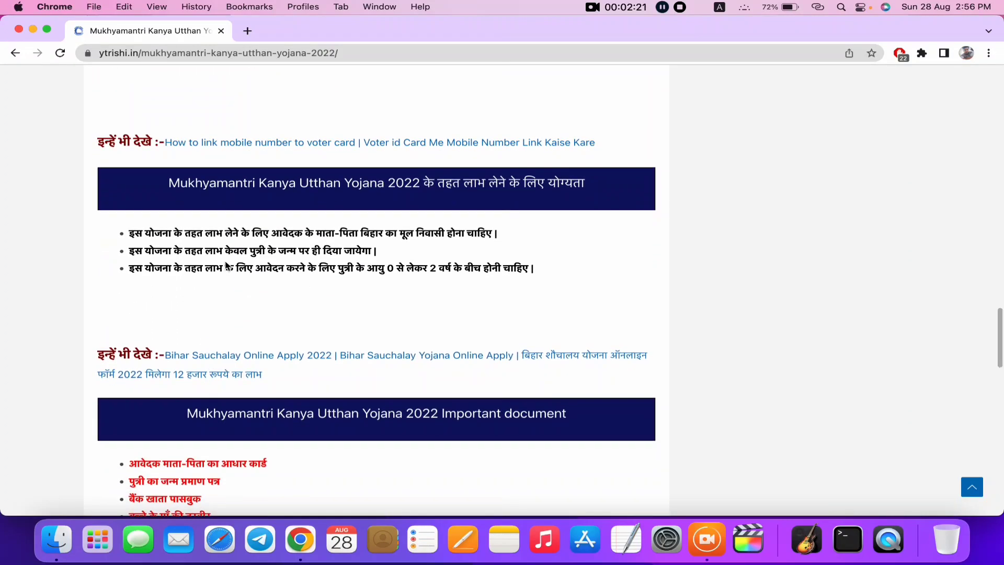
left_click_drag(130, 233, 484, 231)
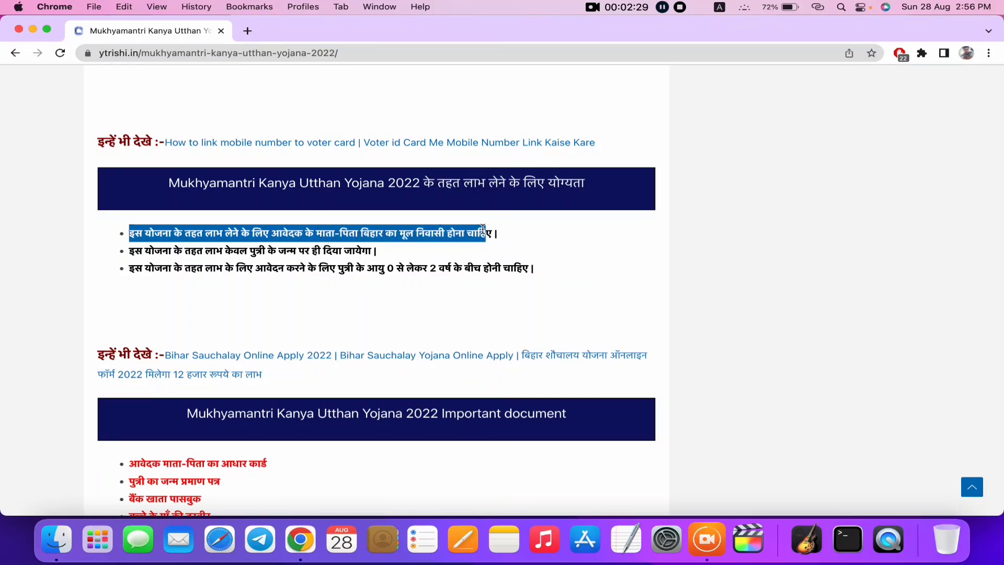
left_click_drag(498, 234, 214, 235)
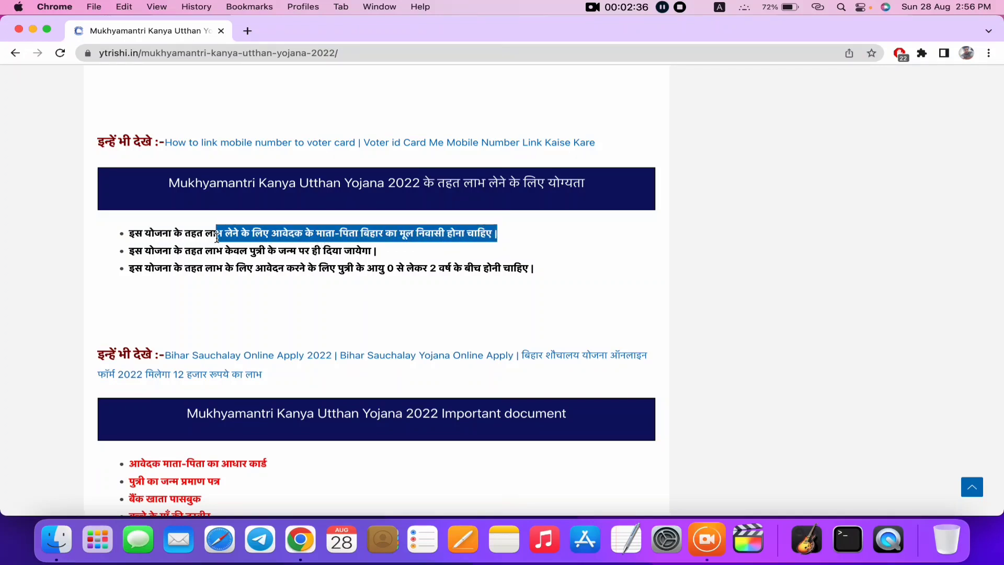
left_click(208, 239)
left_click_drag(131, 246, 387, 258)
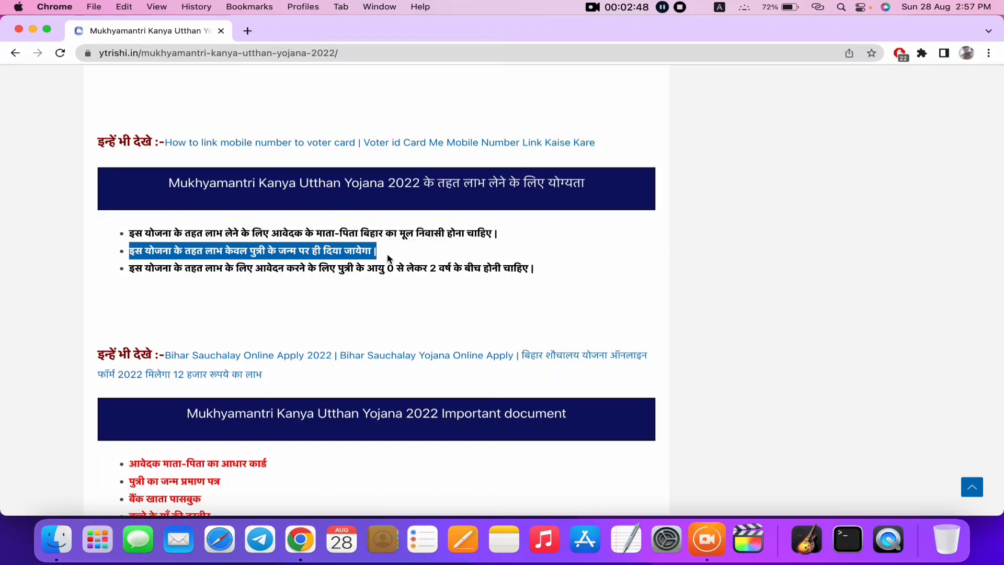
left_click(386, 262)
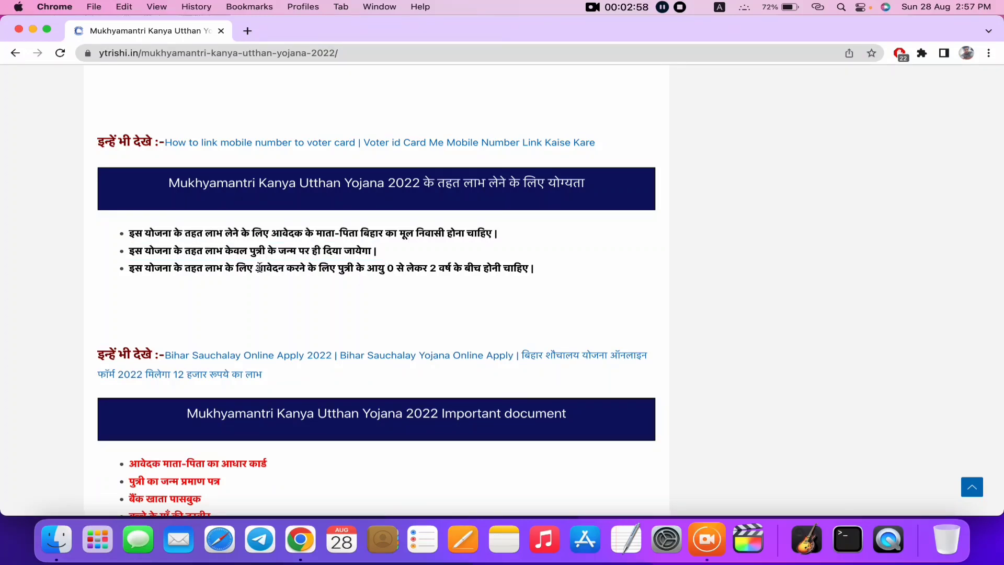
left_click_drag(171, 271, 415, 278)
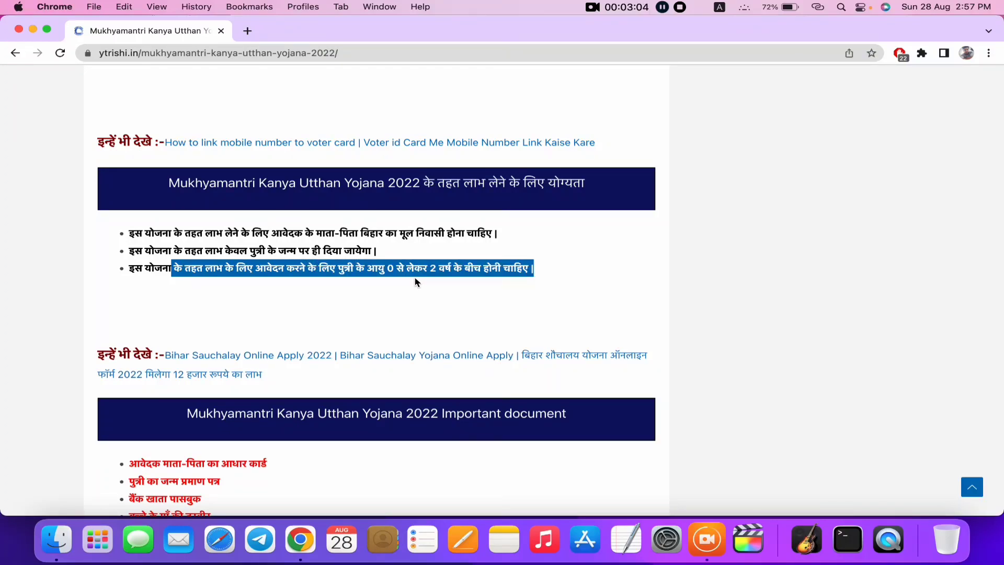
left_click(381, 291)
Open the "For online apply" link in the article's Important links table, past the required documents and application instructions
scroll(382, 293, "down", 3)
scroll(382, 293, "down", 2)
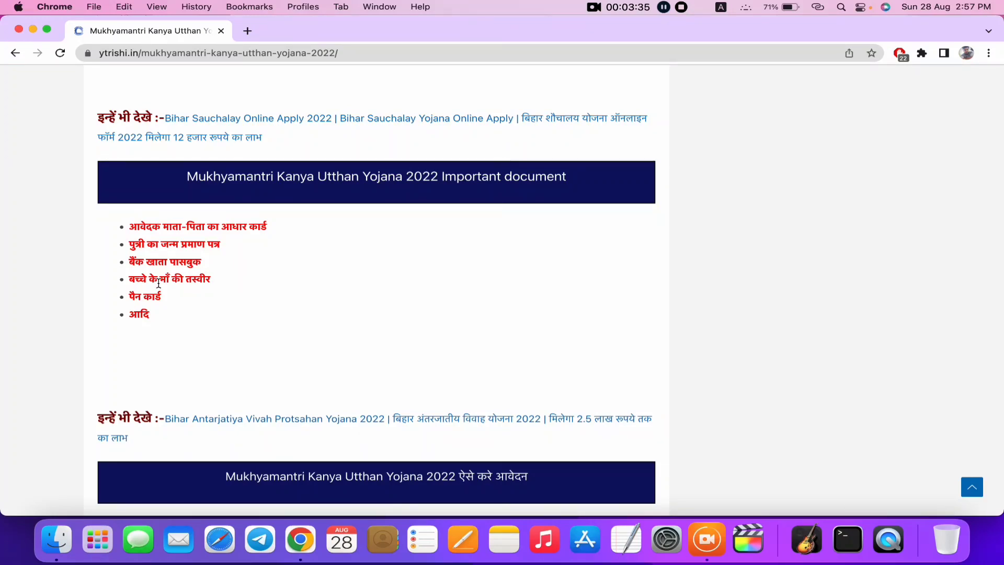
scroll(160, 285, "down", 10)
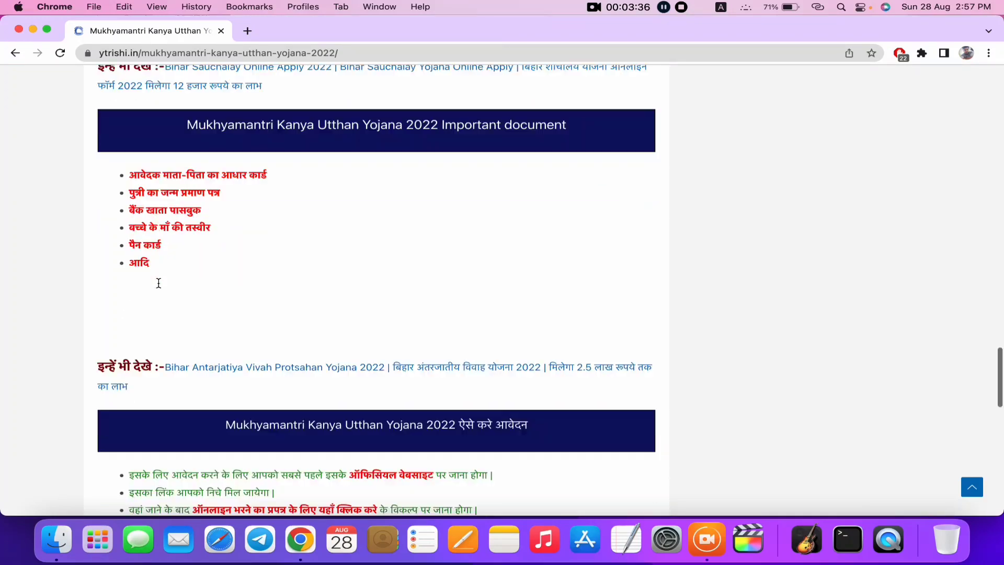
scroll(160, 285, "down", 5)
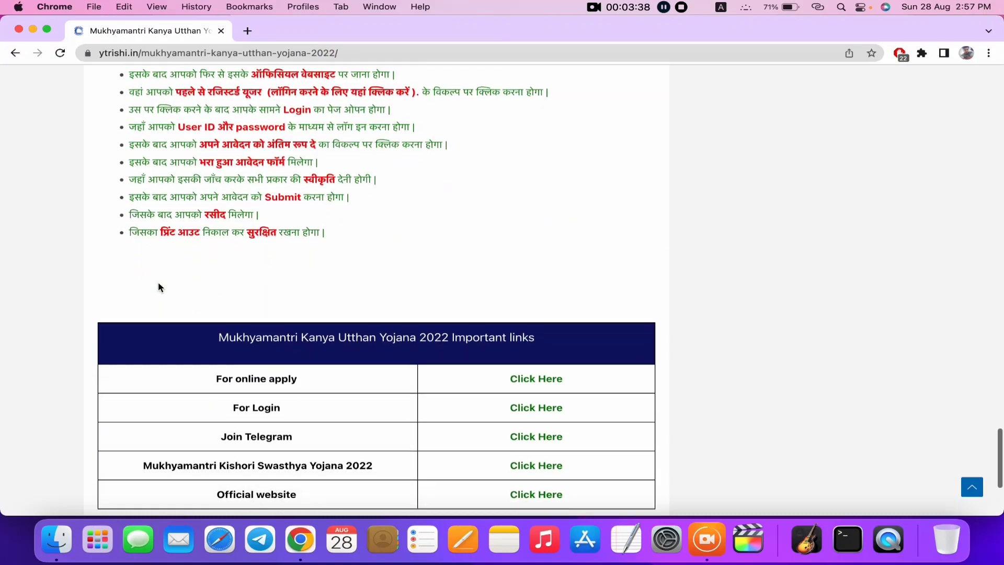
left_click_drag(213, 275, 336, 271)
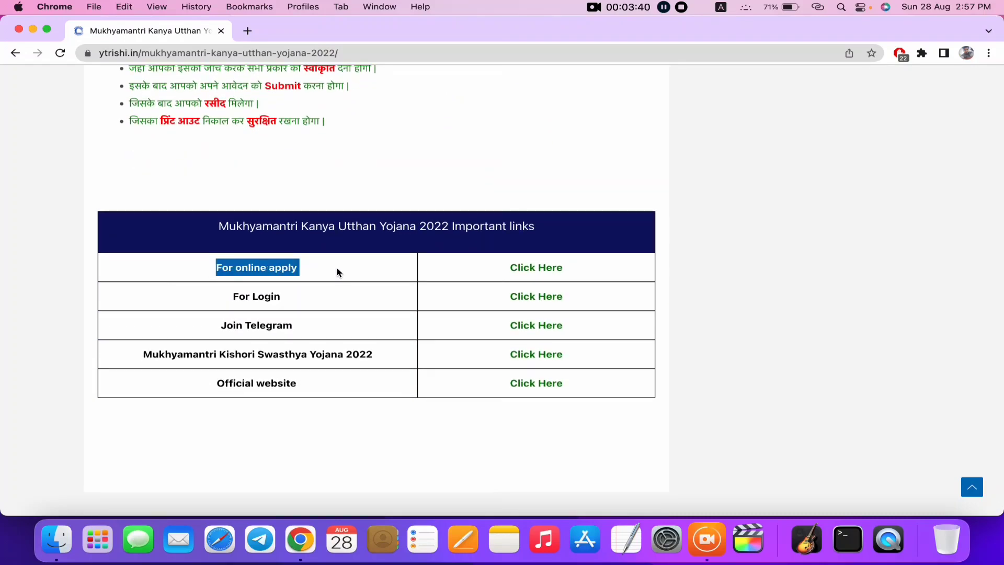
left_click(550, 268)
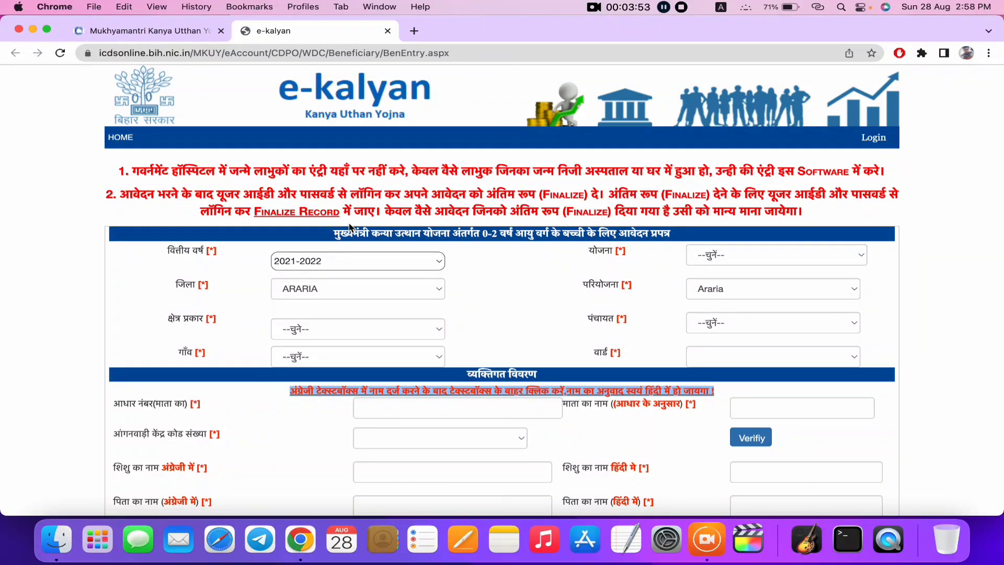
Read the two red notices above the application form about eligible births and finalizing the application
left_click_drag(145, 171, 363, 174)
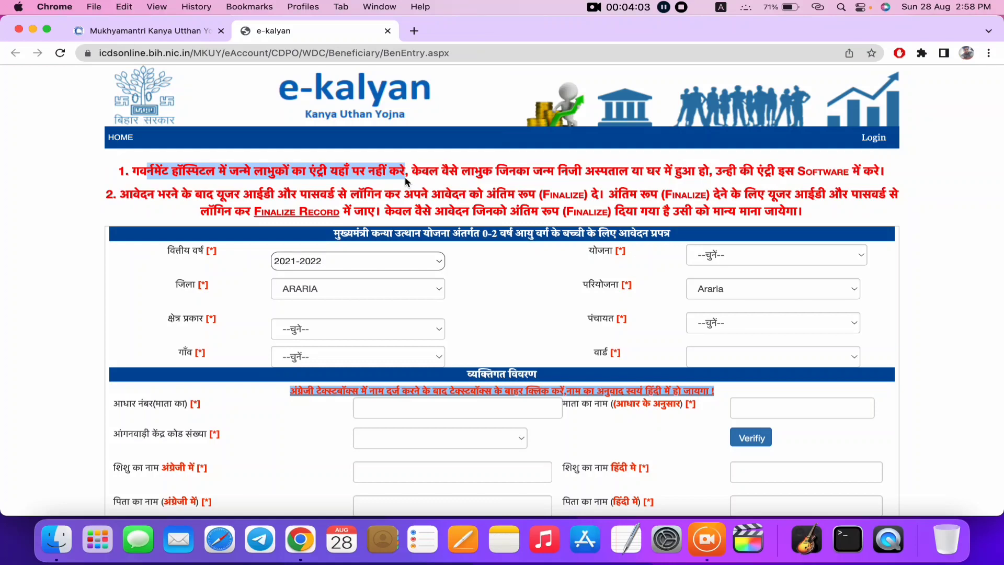
left_click_drag(412, 171, 717, 174)
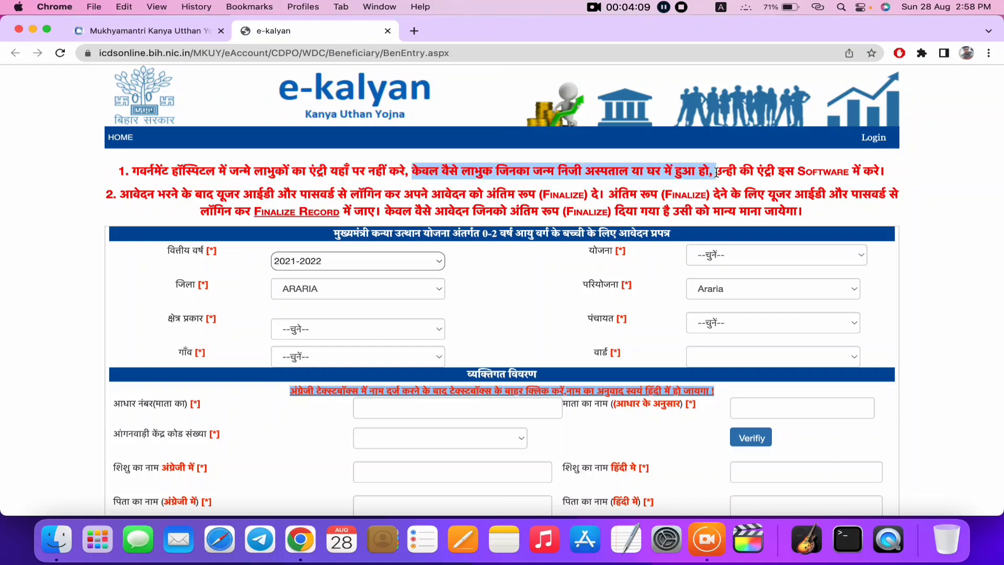
left_click(690, 196)
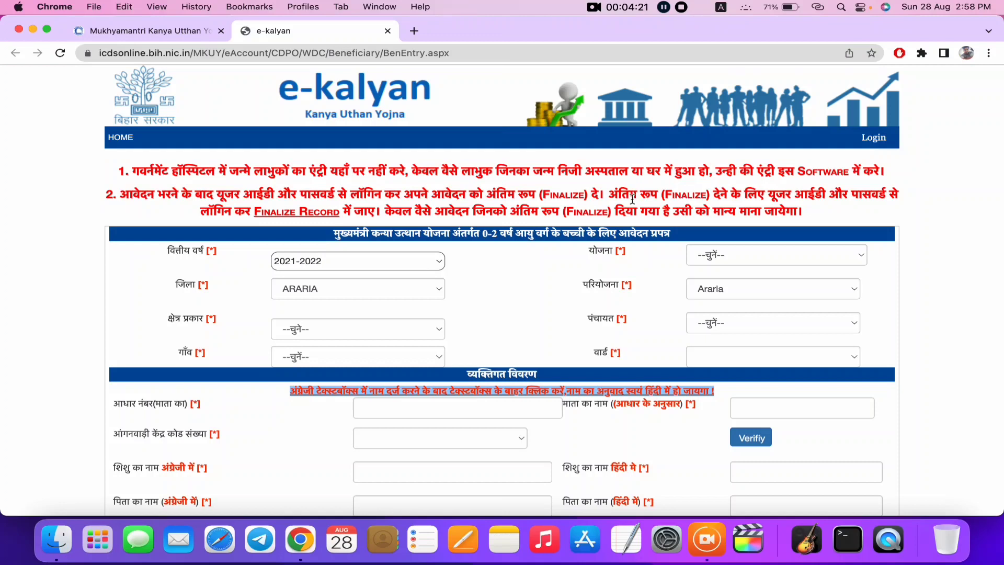
left_click_drag(120, 195, 709, 205)
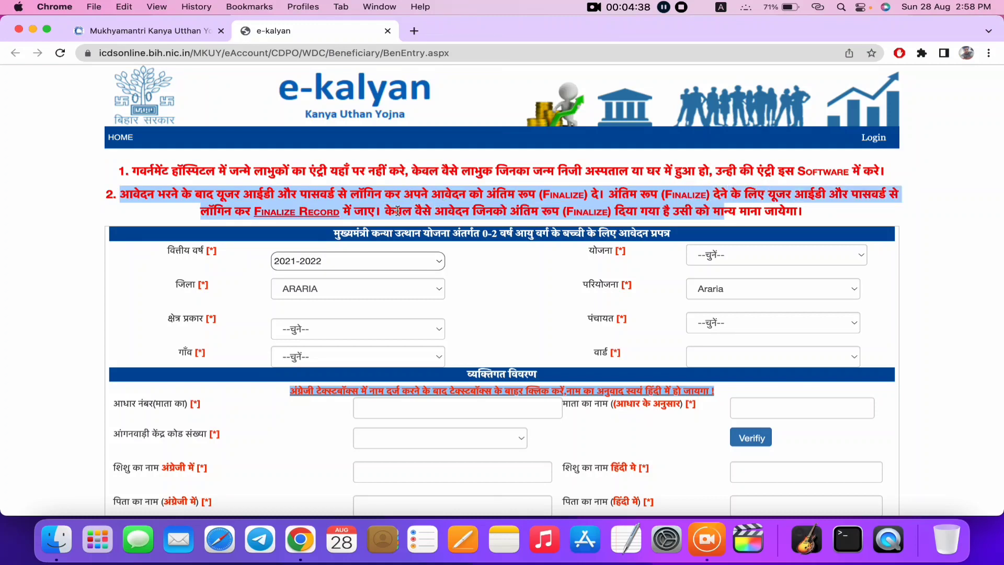
left_click_drag(465, 212, 749, 215)
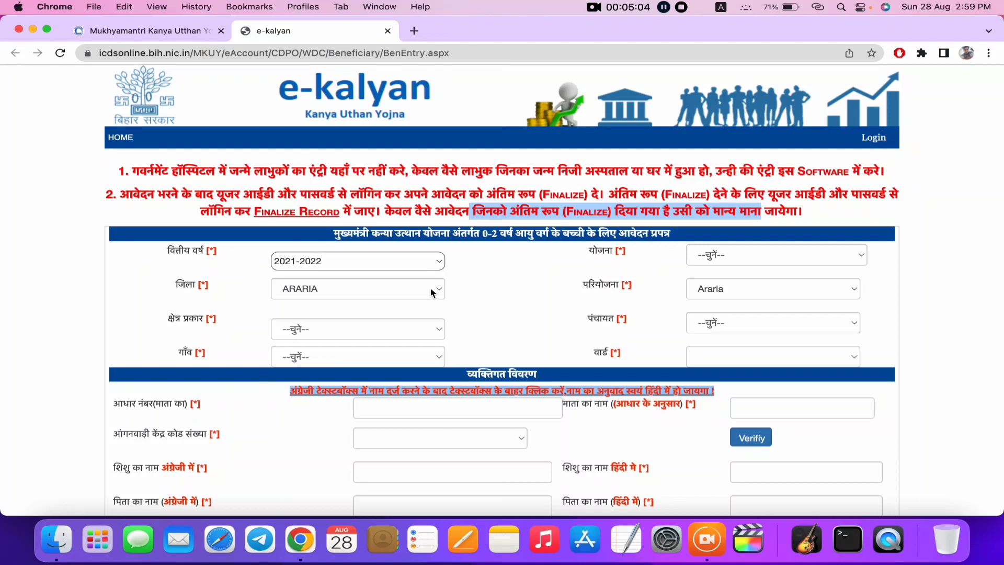
Set the financial year to 2022-2023 and the scheme to Mukhyamantri Kanya Utthan Yojana (1-2)
left_click(333, 264)
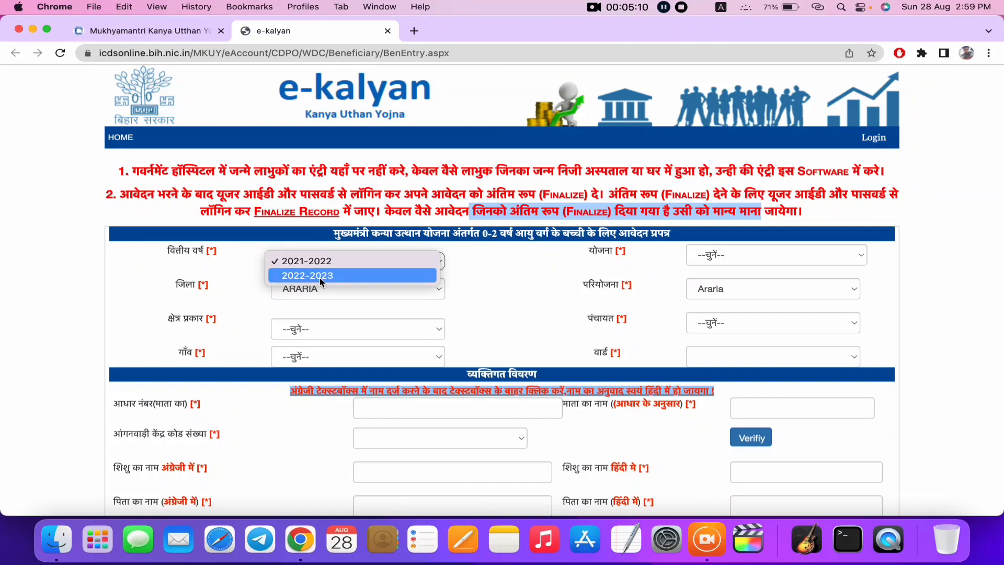
left_click(320, 275)
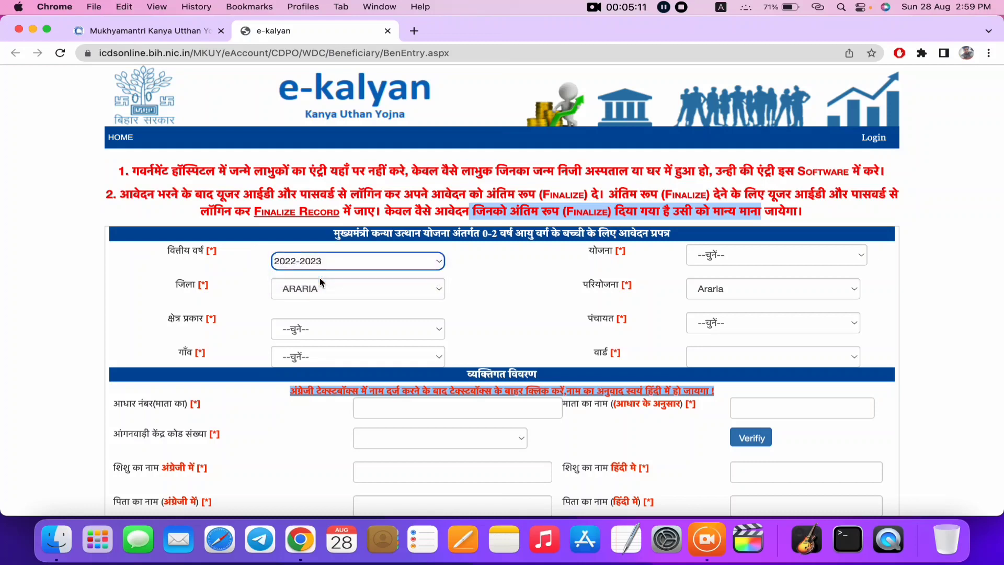
left_click(768, 260)
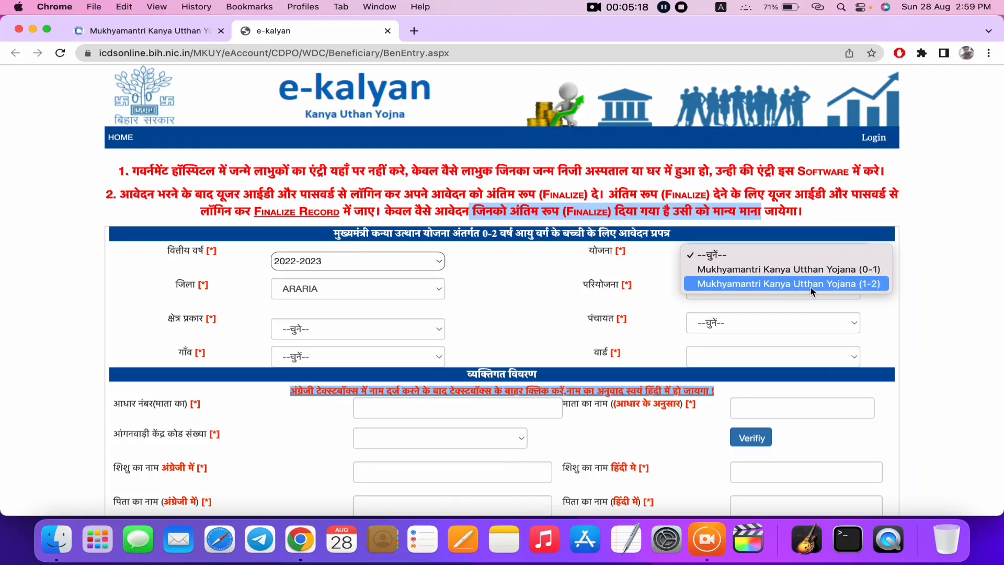
left_click(848, 287)
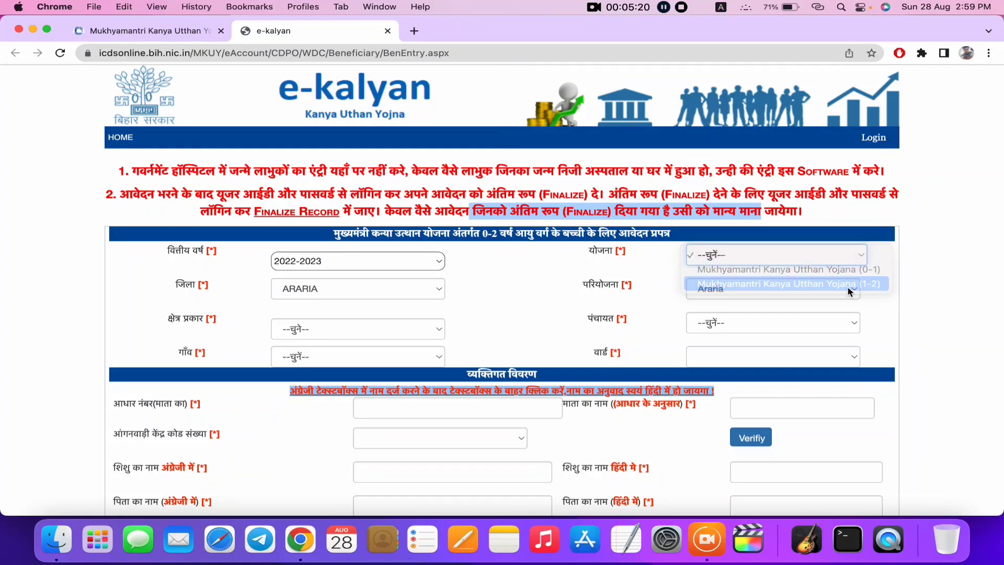
Set the district to JAMUI and the project (परियोजना) to Jamui
left_click(332, 291)
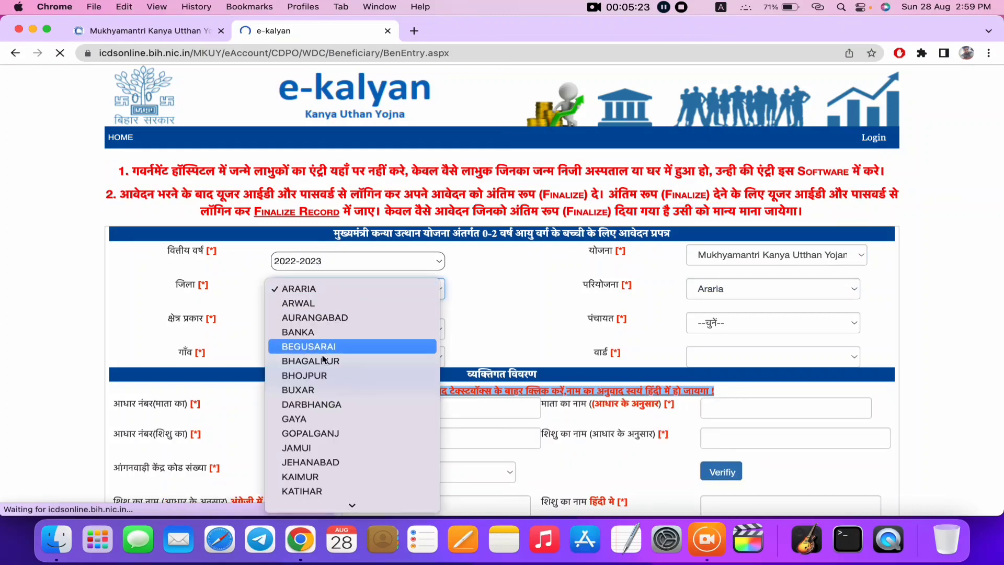
left_click(297, 451)
left_click(832, 289)
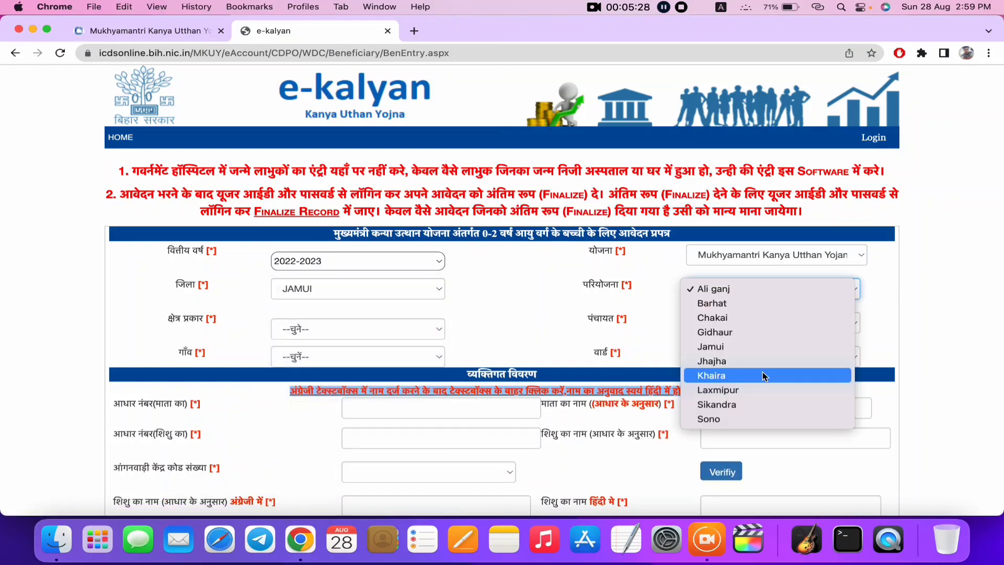
left_click(643, 280)
left_click(707, 289)
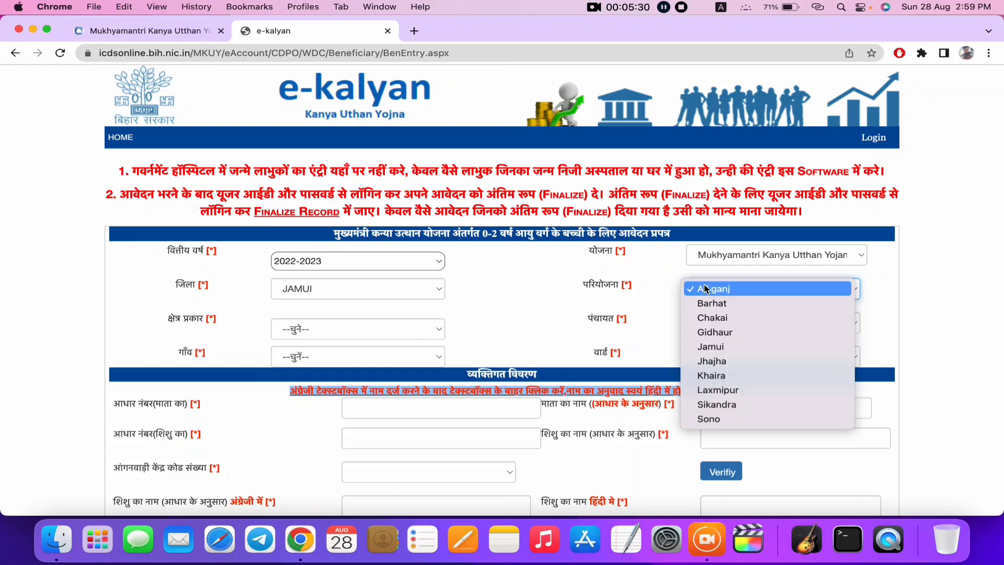
left_click(715, 347)
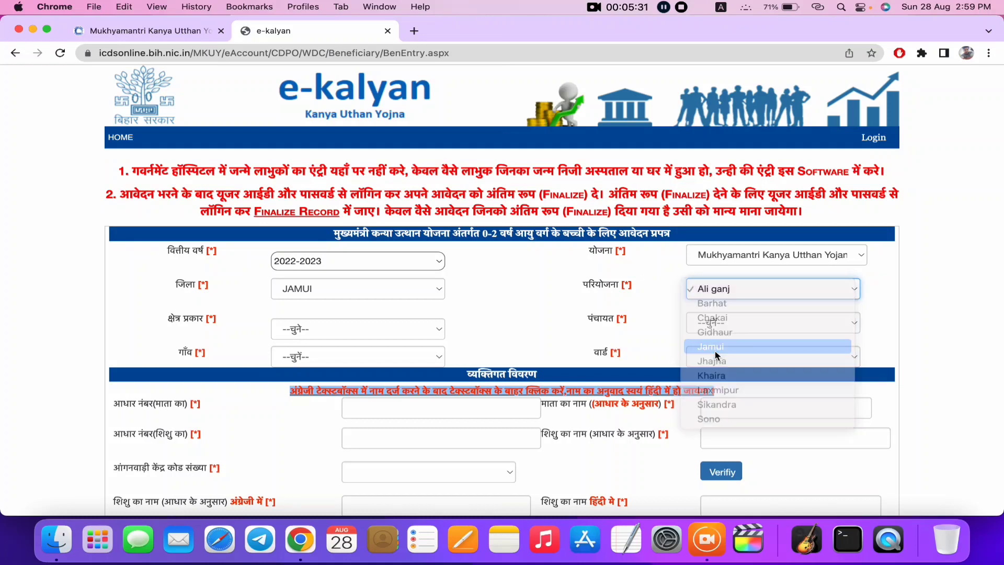
Set the area type (क्षेत्र प्रकार) to ग्रामीण and the panchayat to KUNDRI SANKURAHA
left_click(316, 328)
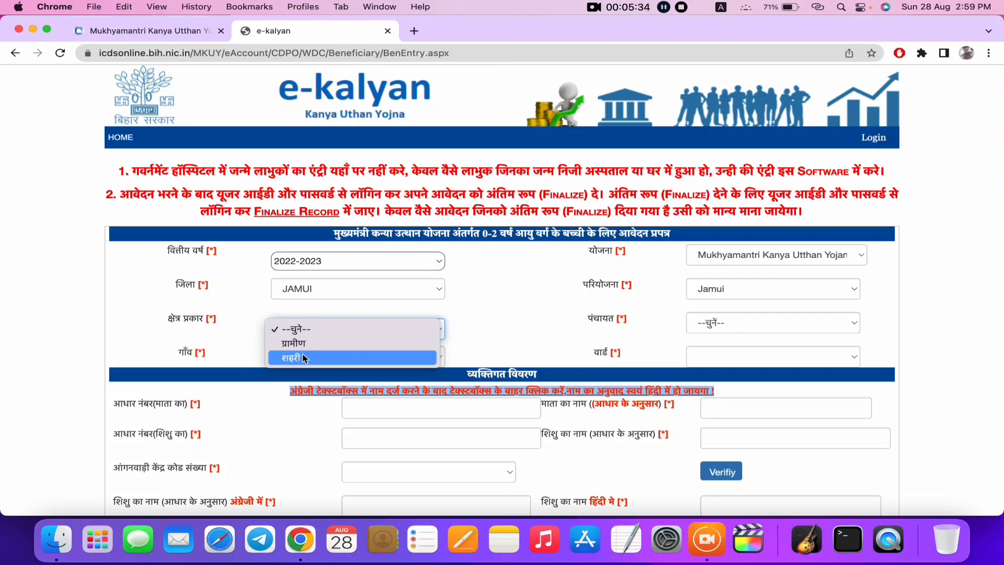
left_click(303, 344)
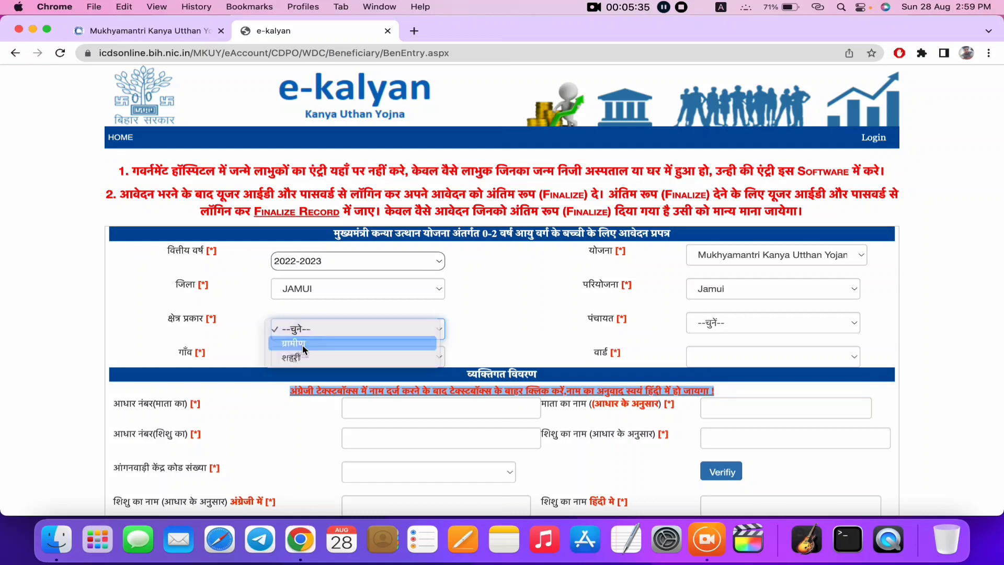
left_click(730, 323)
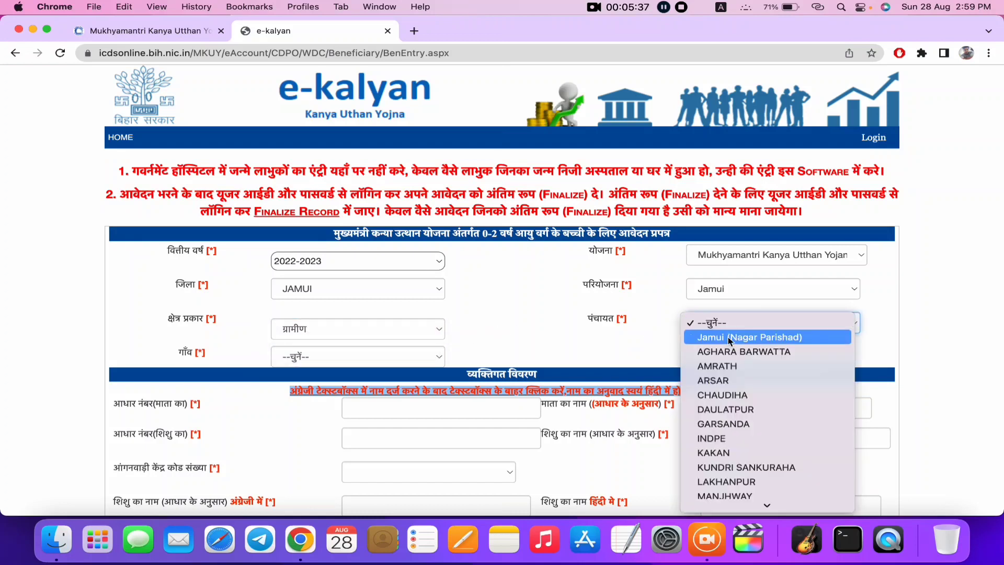
left_click(710, 467)
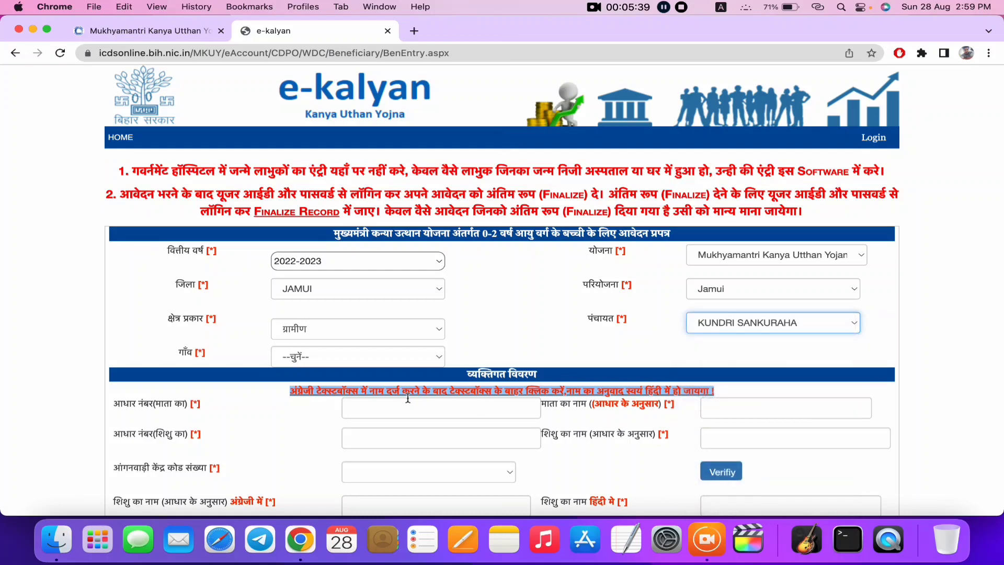
Set the village (गाँव) to Kharsari and go to the child's Aadhaar number field in the personal details
left_click(348, 356)
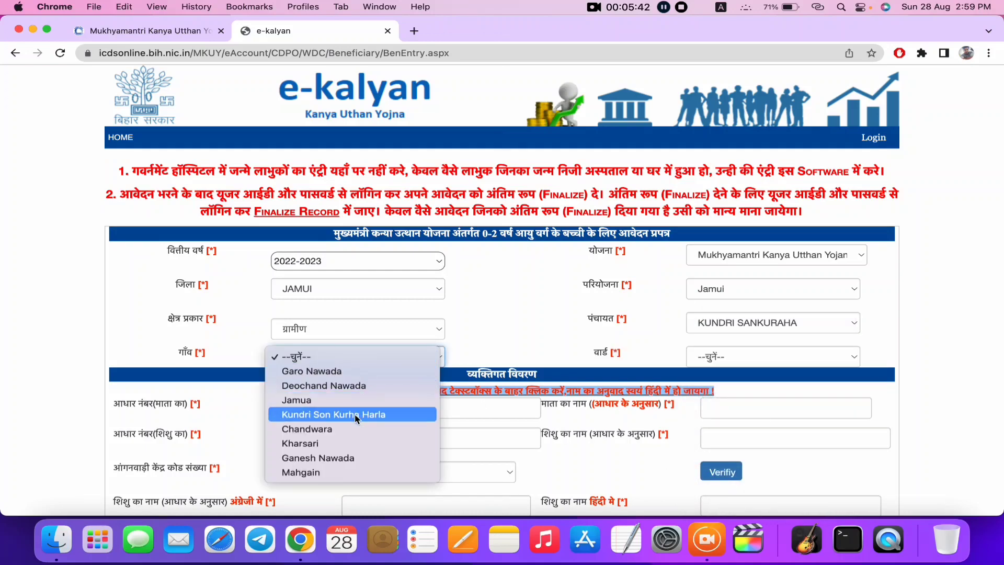
left_click(348, 443)
scroll(350, 441, "down", 5)
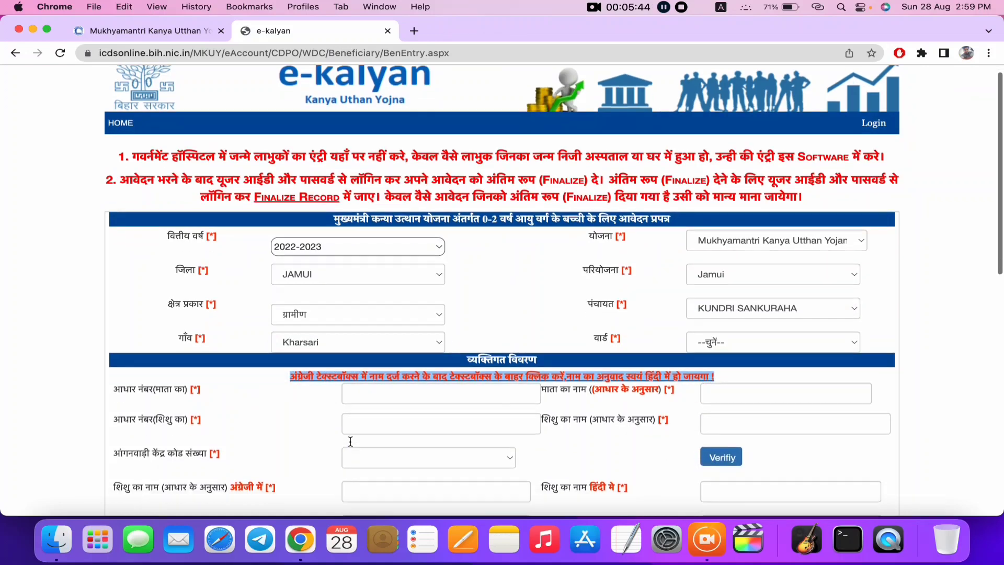
scroll(350, 444, "down", 1)
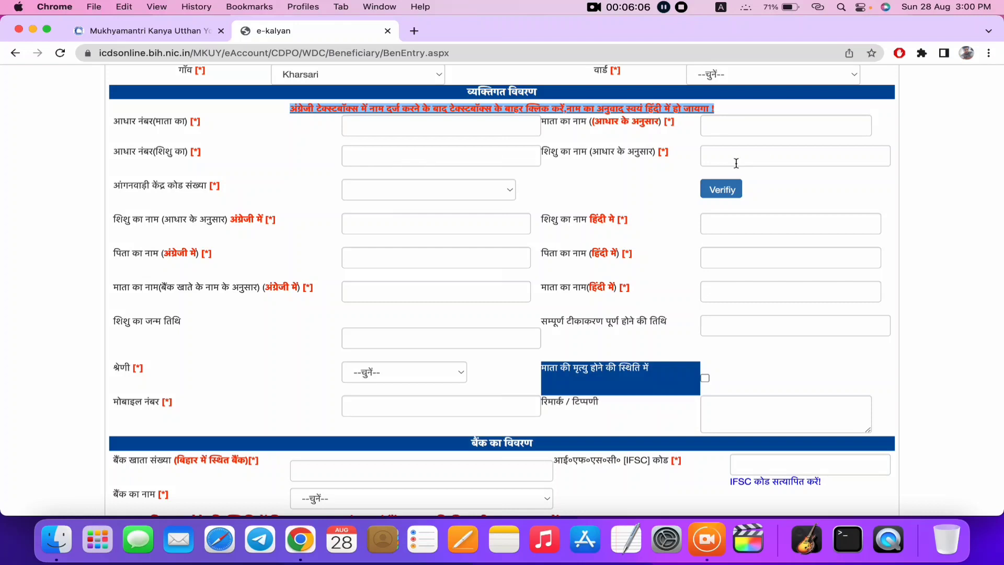
left_click(397, 164)
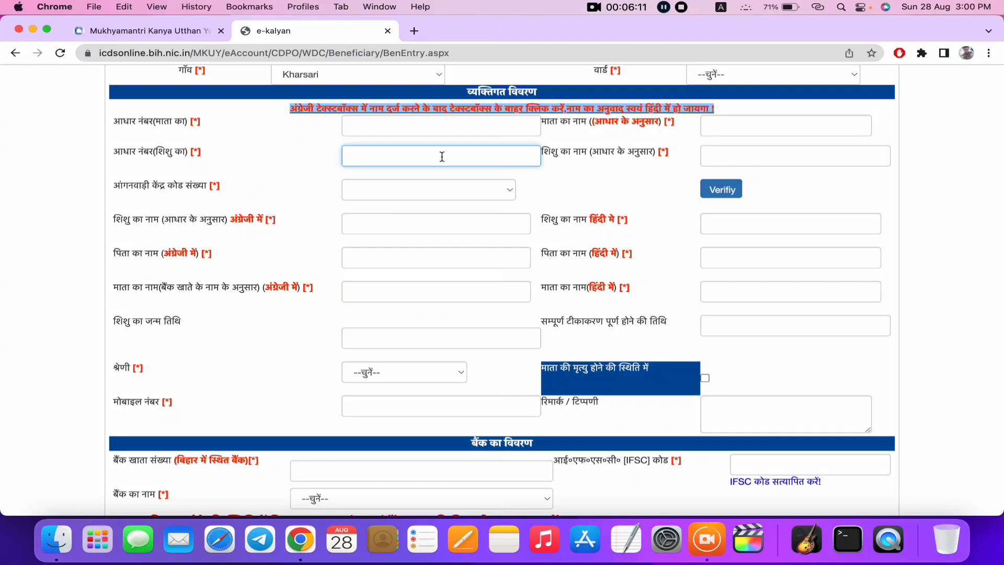
Switch the scheme to Mukhyamantri Kanya Utthan Yojana (0-1) to view its personal detail fields, and set it back to (1-2)
scroll(428, 160, "up", 5)
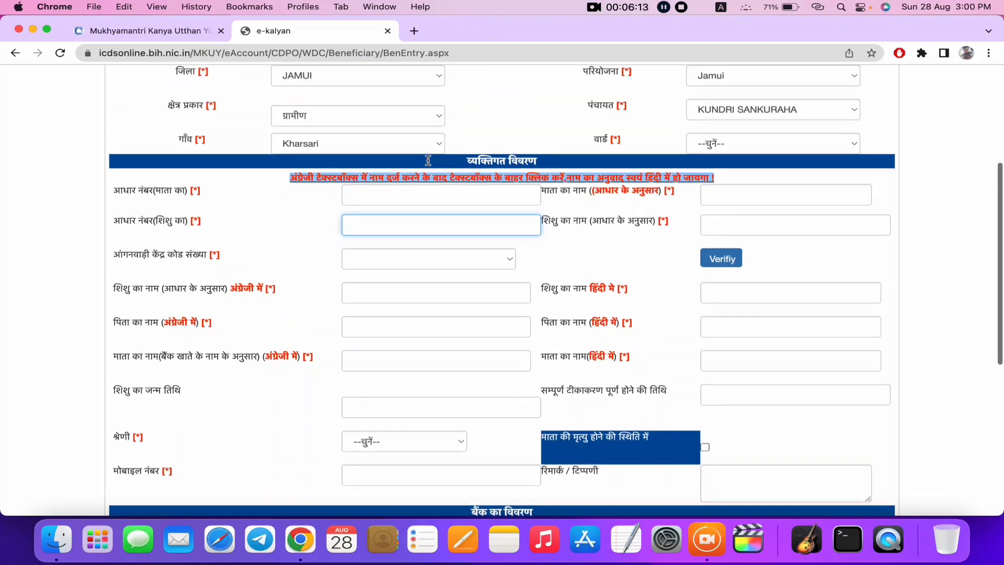
left_click(830, 115)
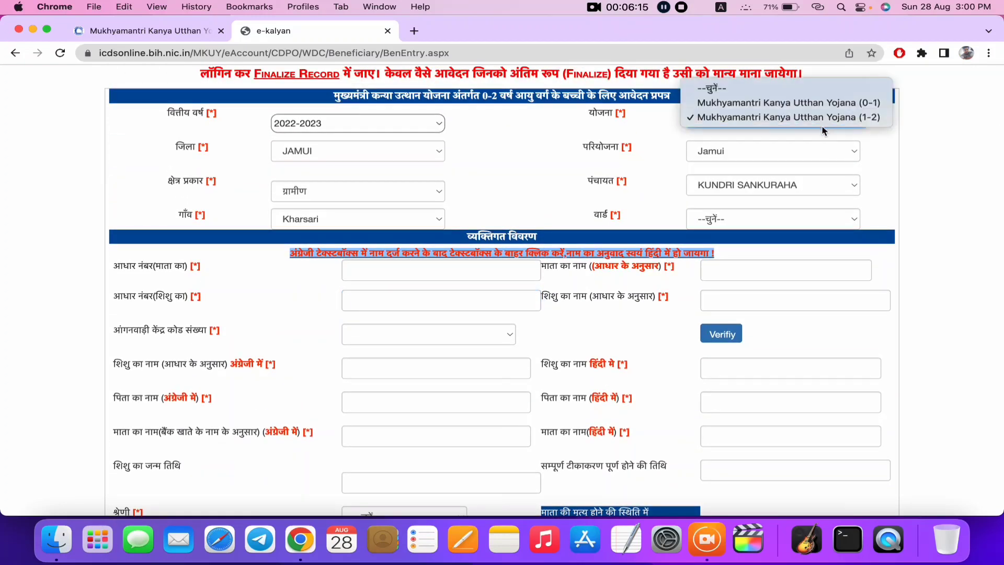
left_click(821, 99)
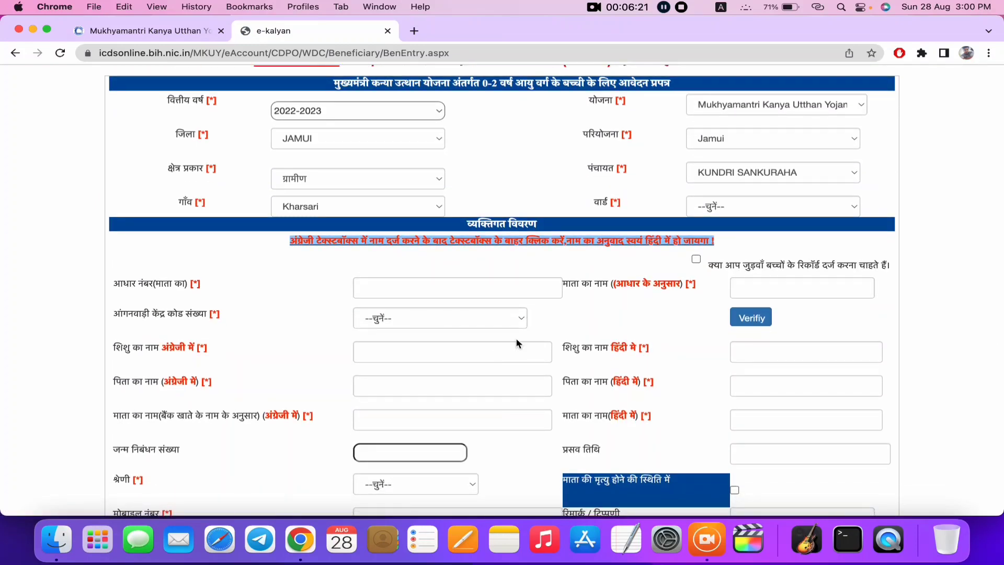
scroll(675, 236, "up", 1)
left_click(780, 145)
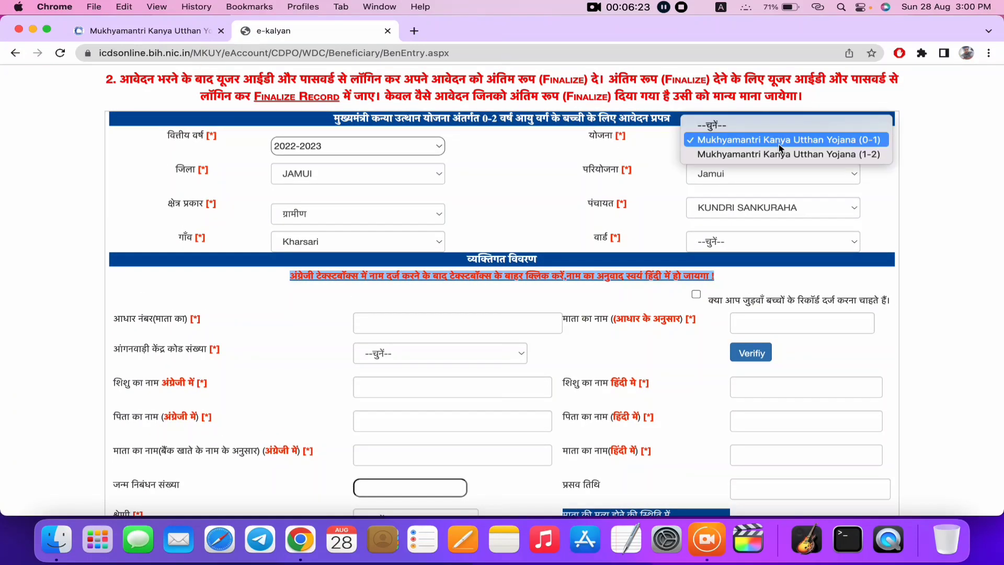
left_click(778, 154)
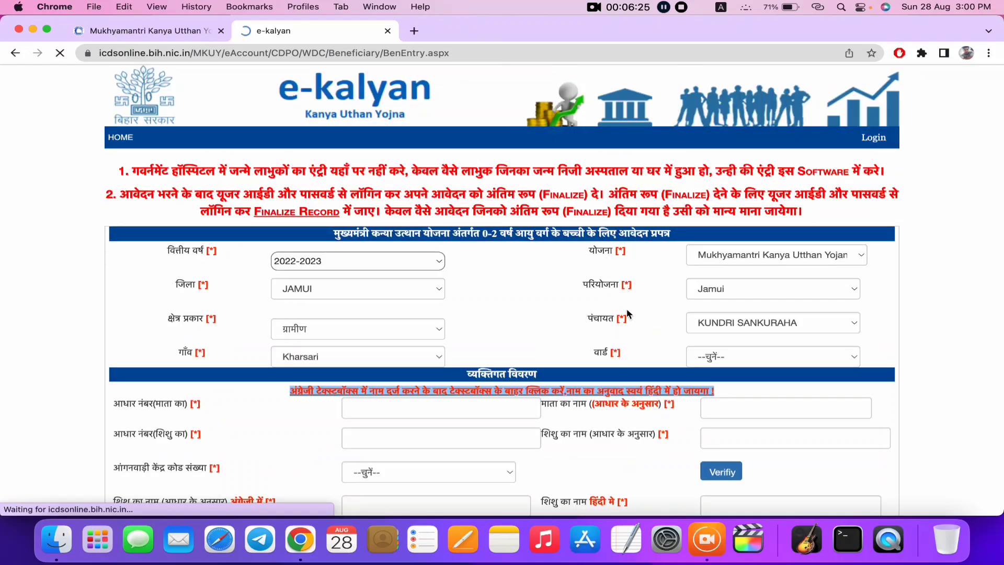
scroll(619, 344, "down", 5)
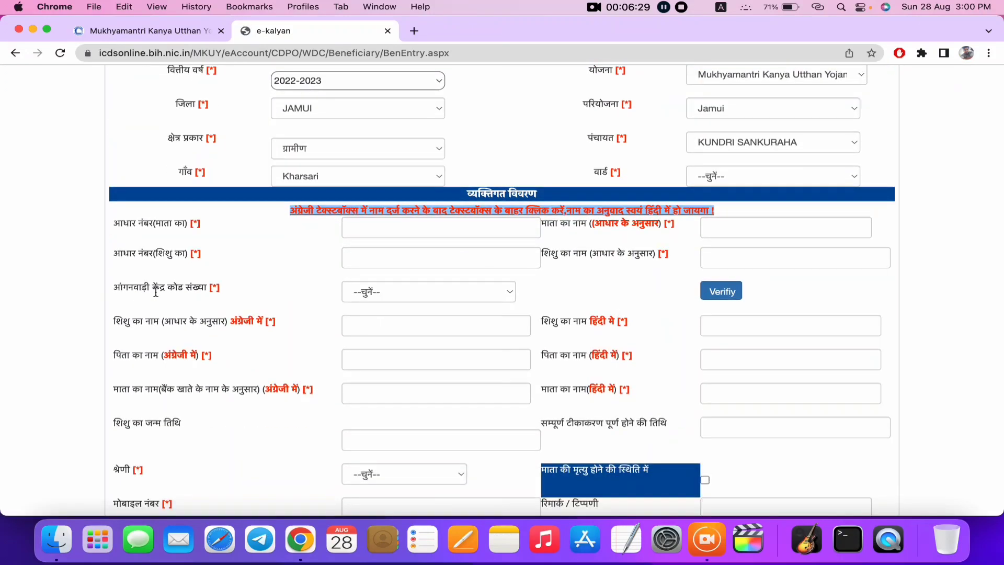
left_click_drag(114, 290, 224, 294)
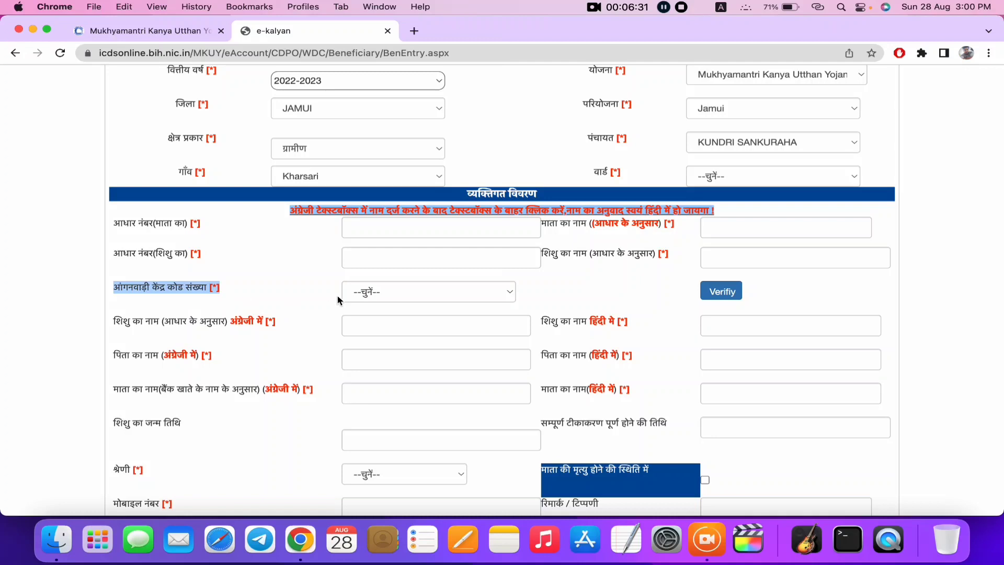
left_click(365, 296)
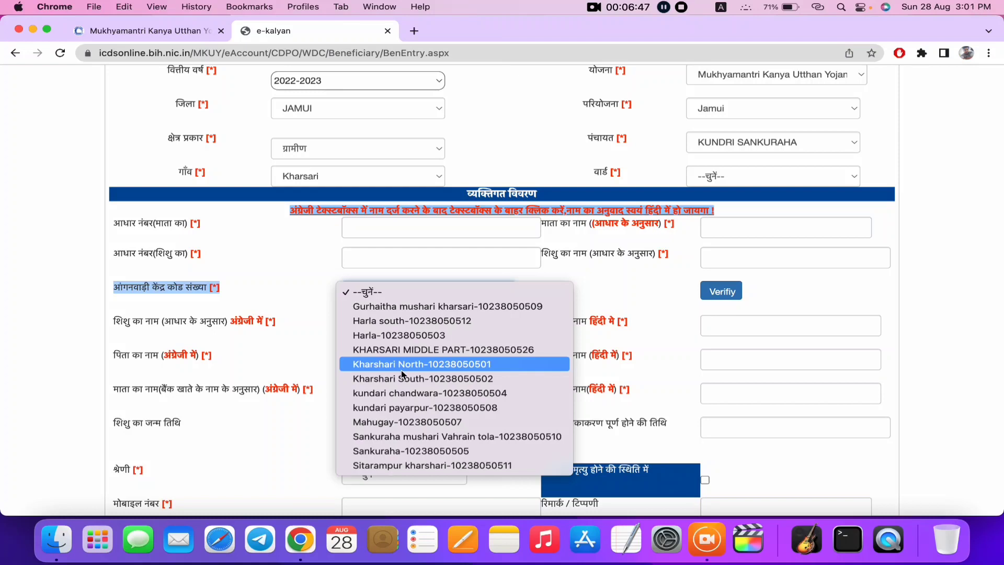
left_click(294, 373)
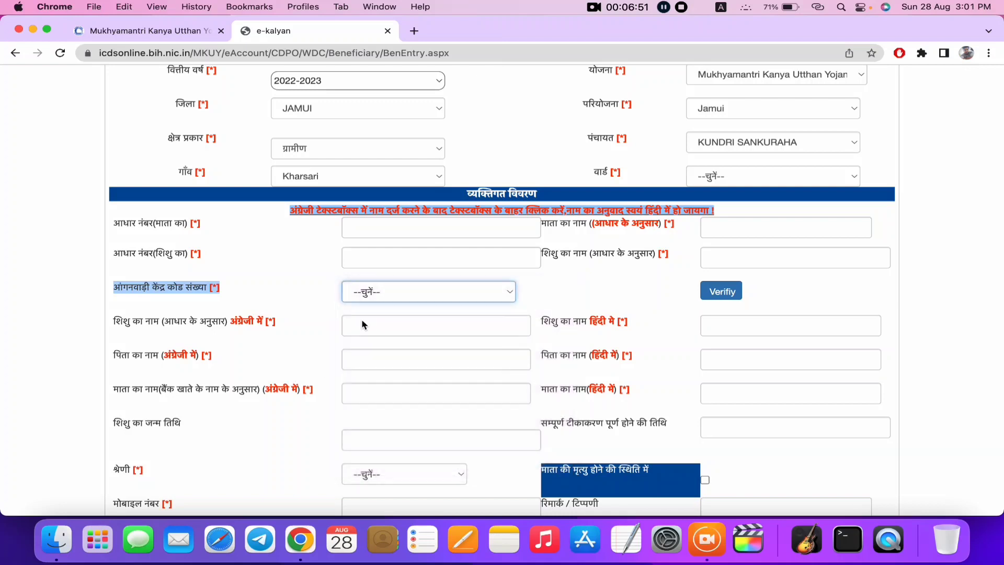
left_click(414, 289)
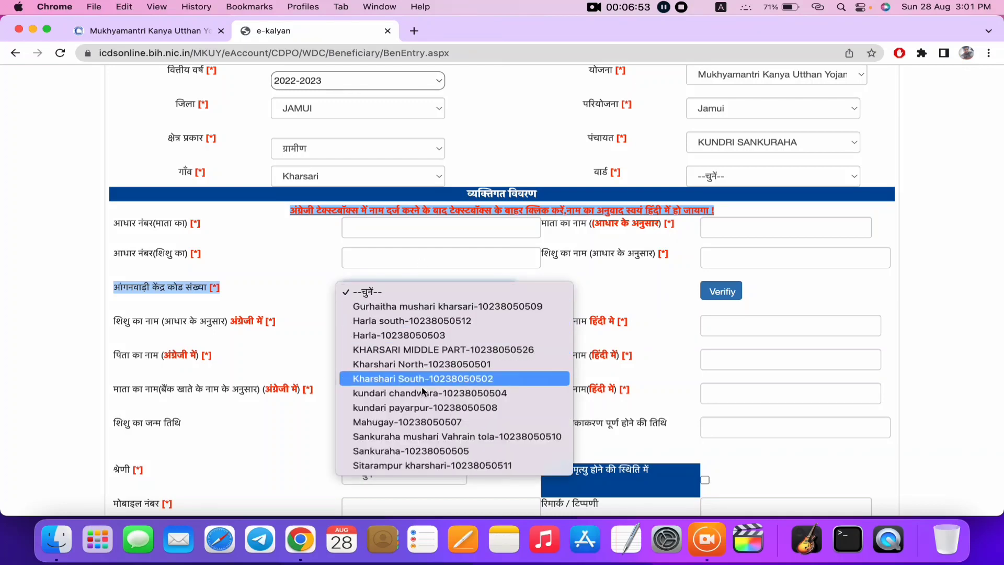
left_click(428, 407)
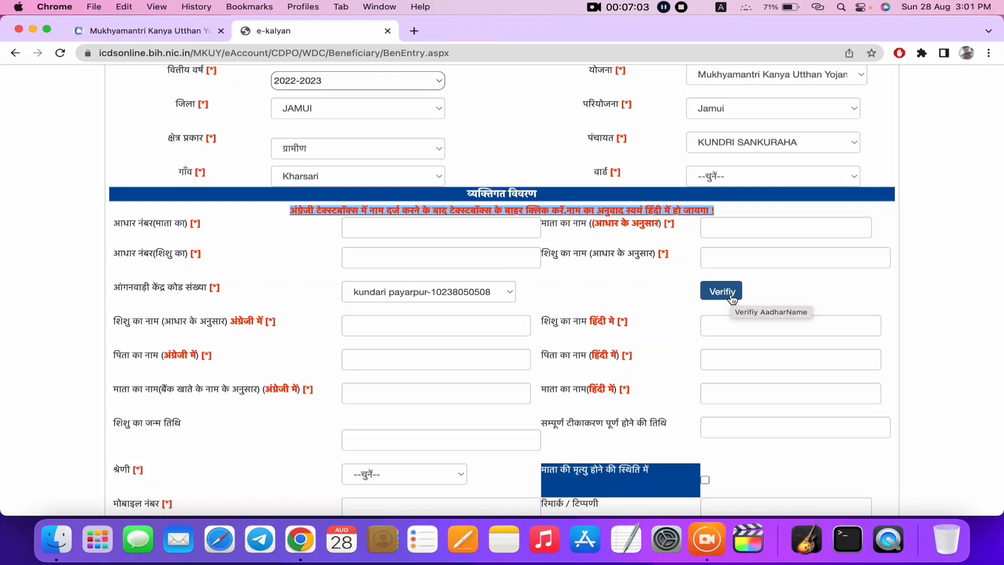
Set the category (श्रेणी) in the personal details to ST
scroll(611, 330, "down", 2)
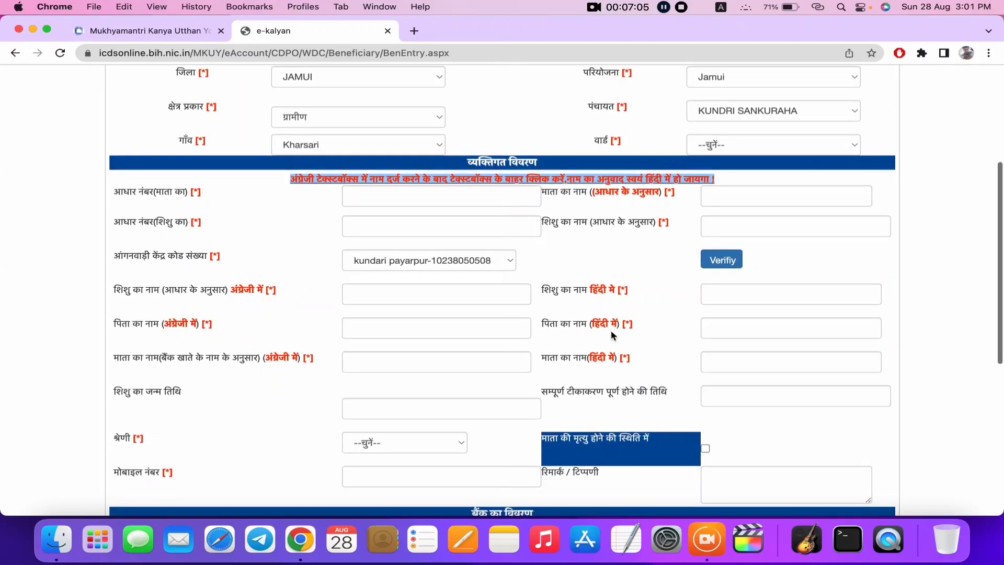
scroll(611, 330, "down", 3)
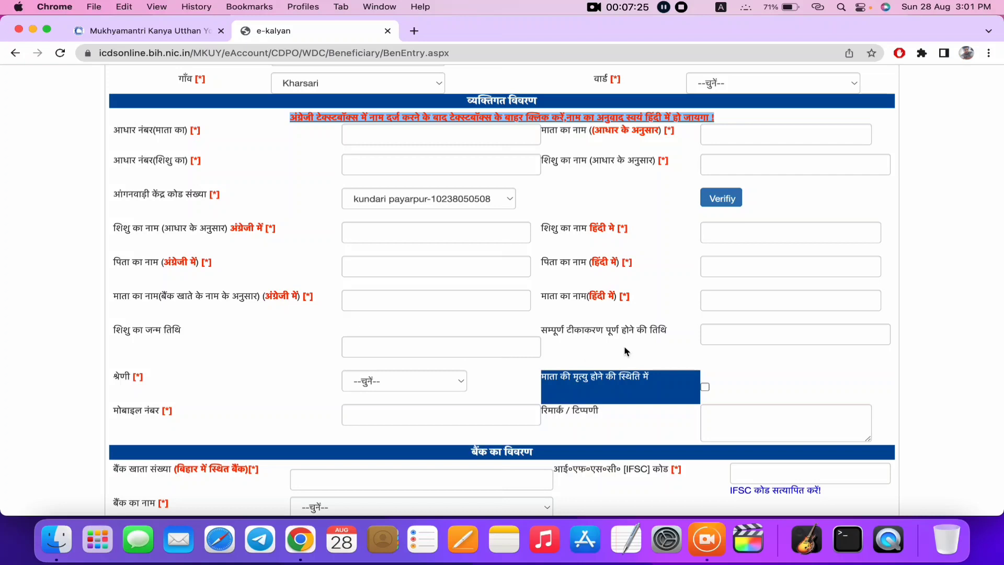
scroll(512, 377, "down", 1)
left_click(432, 362)
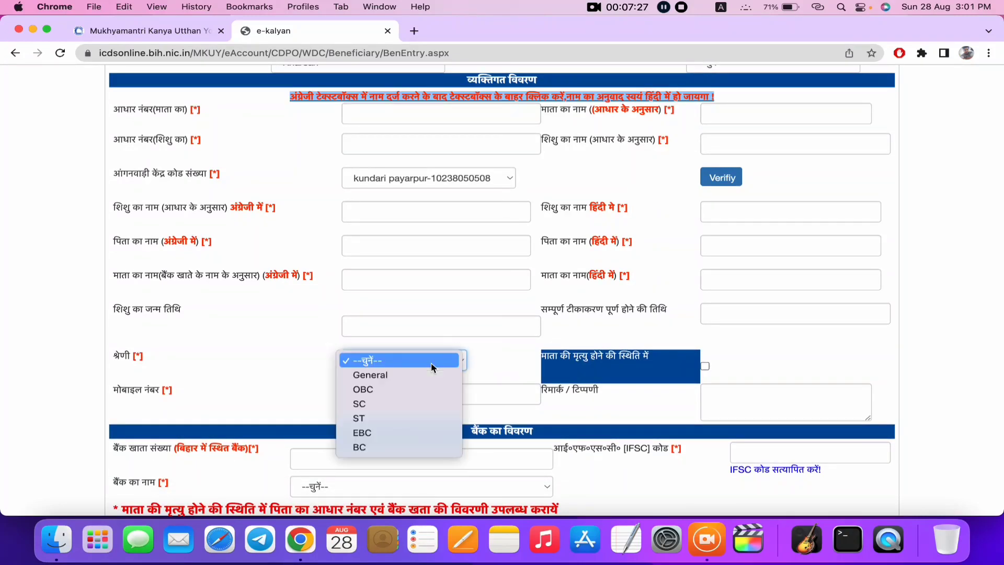
left_click(398, 417)
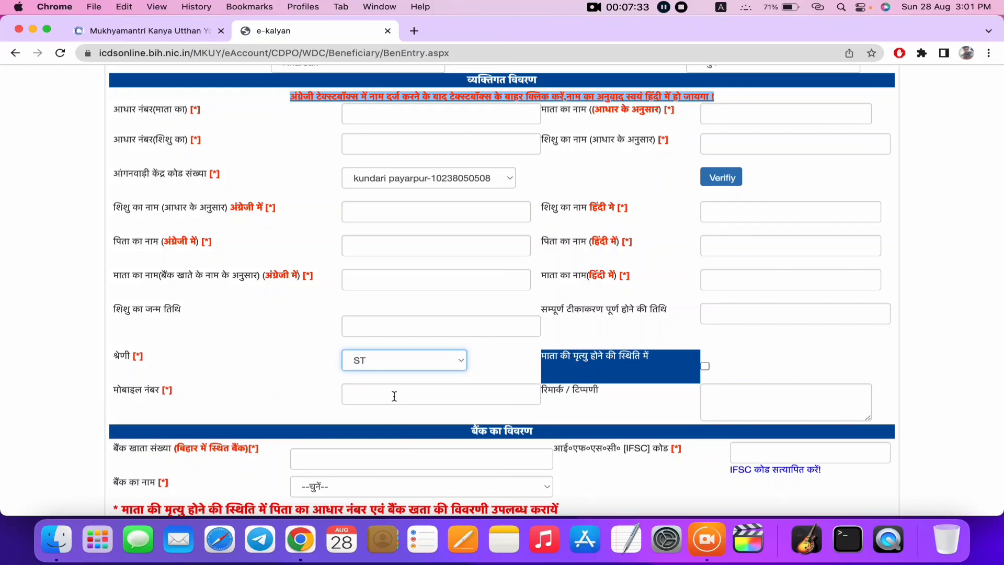
Set the bank name in the bank details section to BANK OF BARODA
scroll(406, 396, "down", 5)
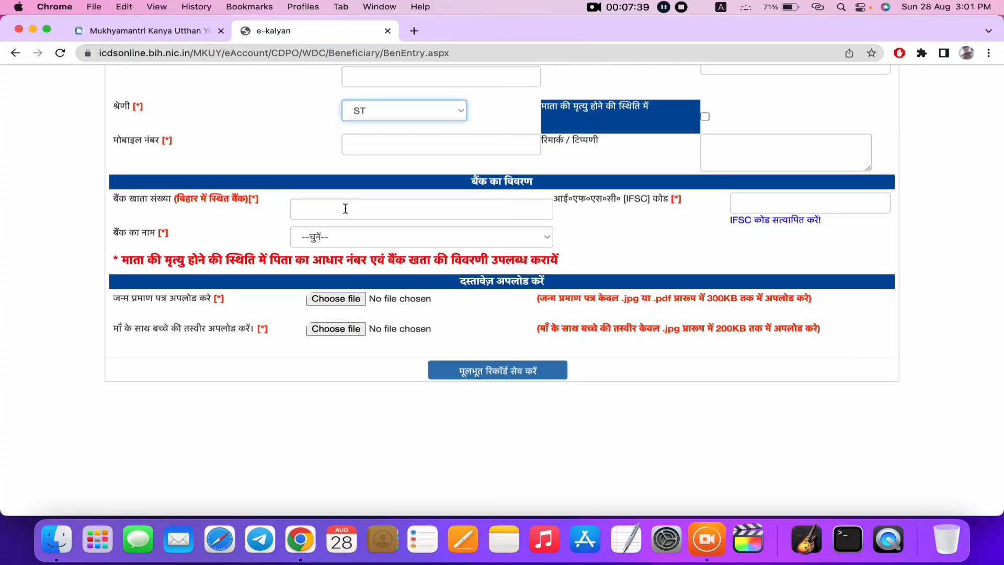
left_click(380, 212)
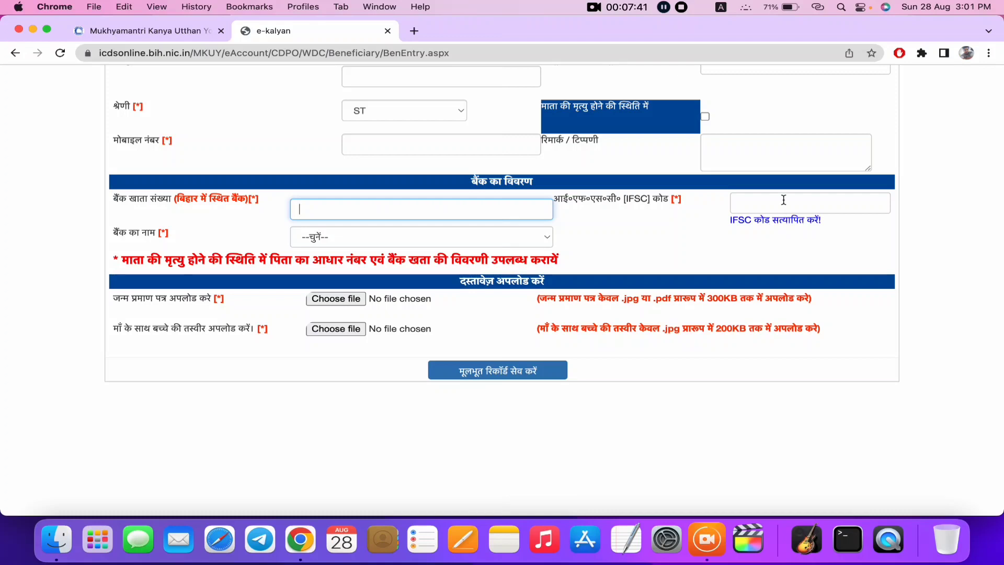
left_click(425, 239)
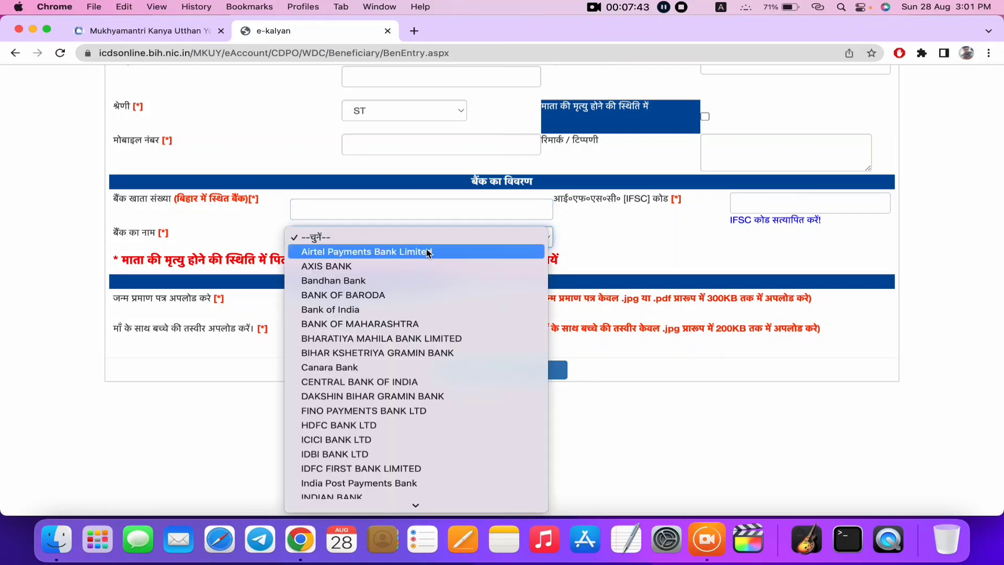
left_click(387, 295)
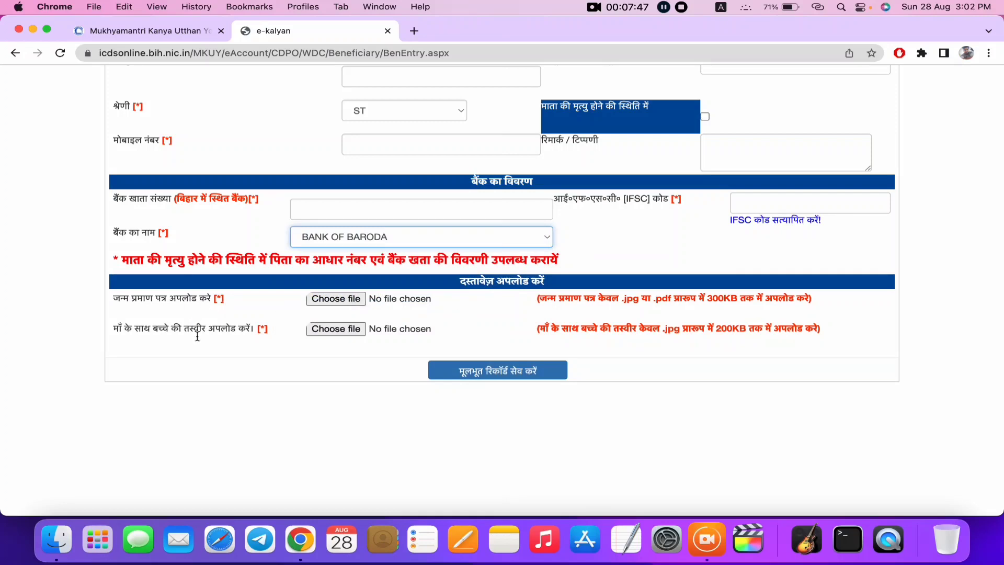
Review the upload fields for the birth certificate and the photo of the child with the mother
left_click(109, 301)
left_click_drag(109, 302, 237, 309)
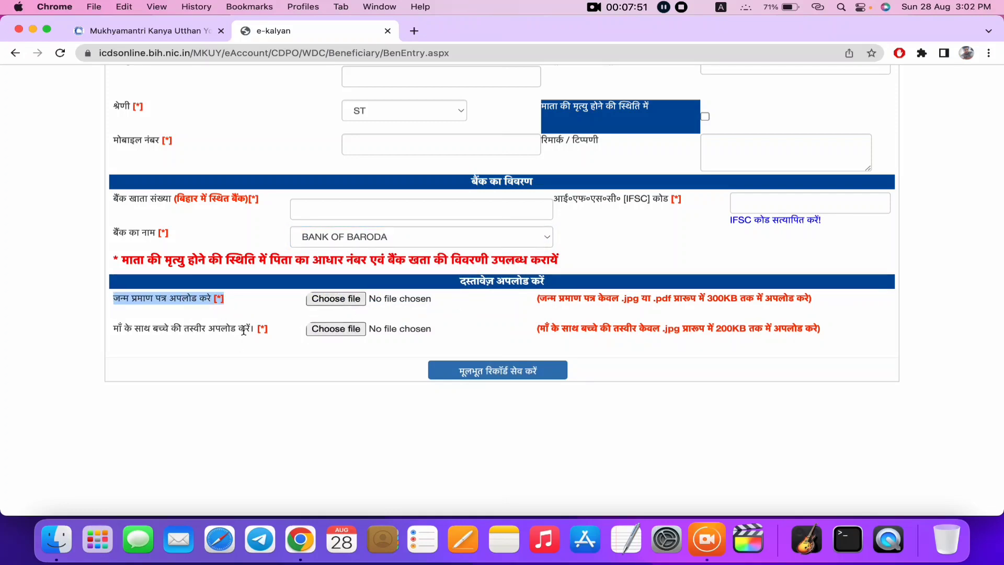
left_click_drag(111, 328, 259, 344)
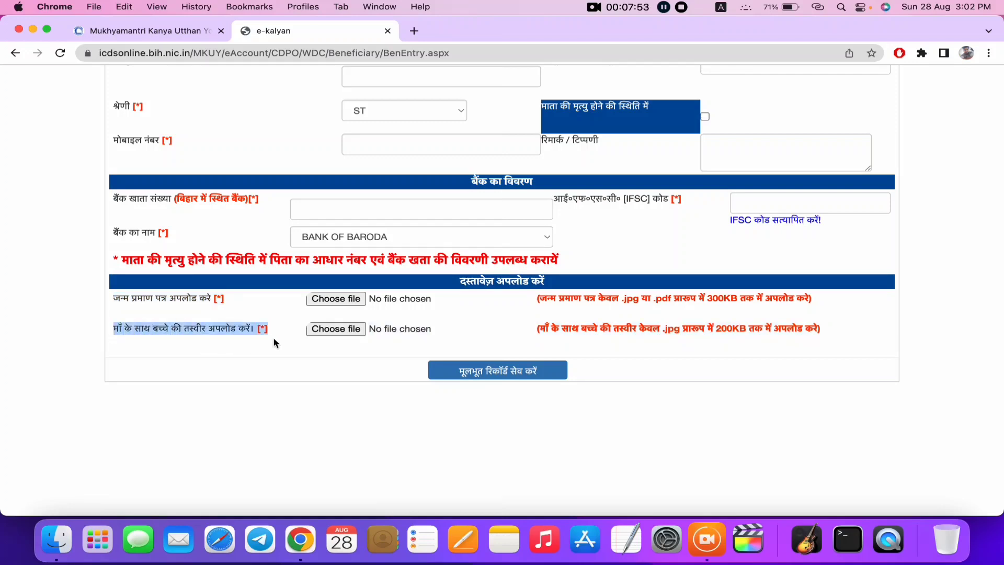
left_click(376, 356)
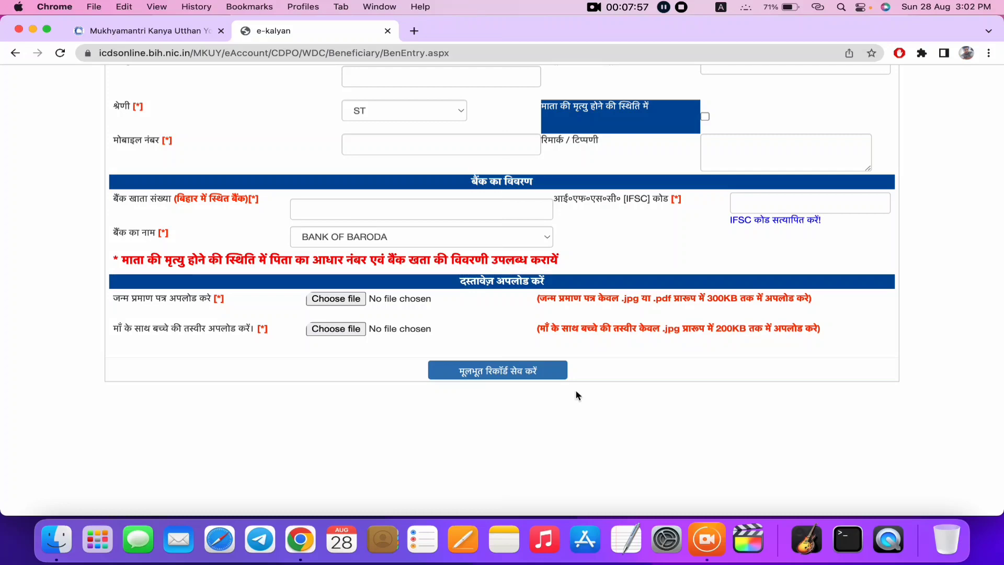
Open the portal's login page for applications filled in online
scroll(584, 366, "up", 15)
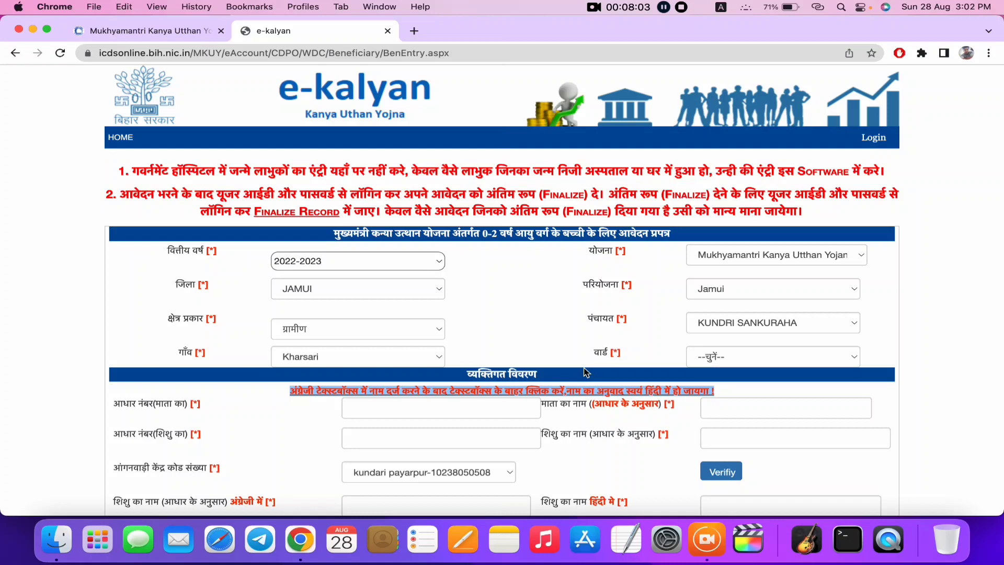
left_click(878, 143)
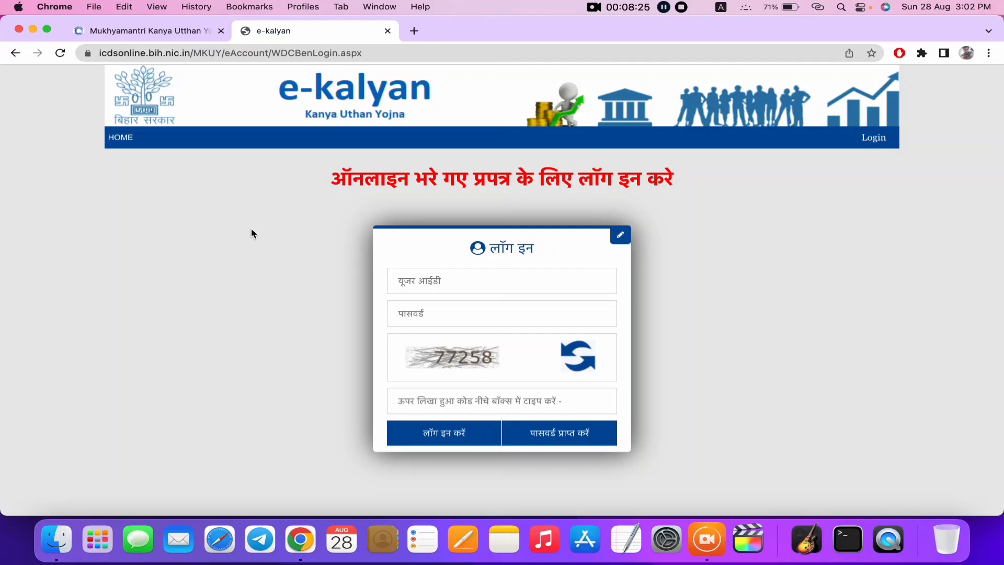
Return to the start of the Mukhyamantri Kanya Utthan Yojana 2022 article on Ytrishi.in
left_click(143, 30)
scroll(372, 201, "up", 10)
scroll(373, 200, "up", 2)
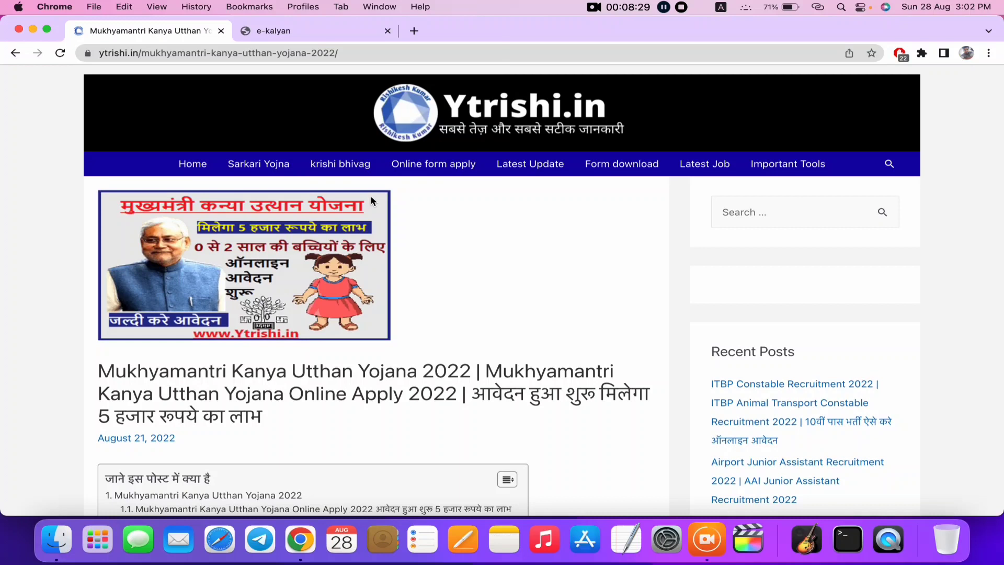